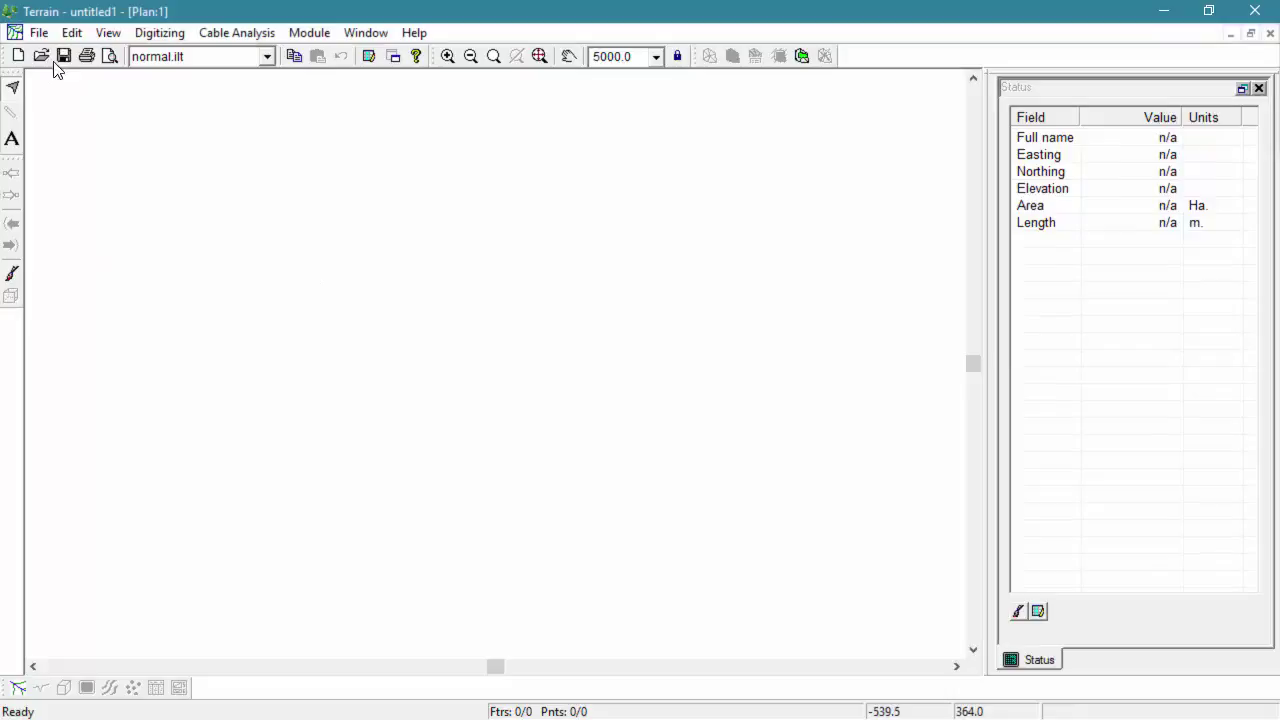
Open the 'Topo with issues' terrain file from the DTM folder via File > Open
{"action": "left_click", "coordinate": [45, 33]}
{"action": "left_click", "coordinate": [51, 77]}
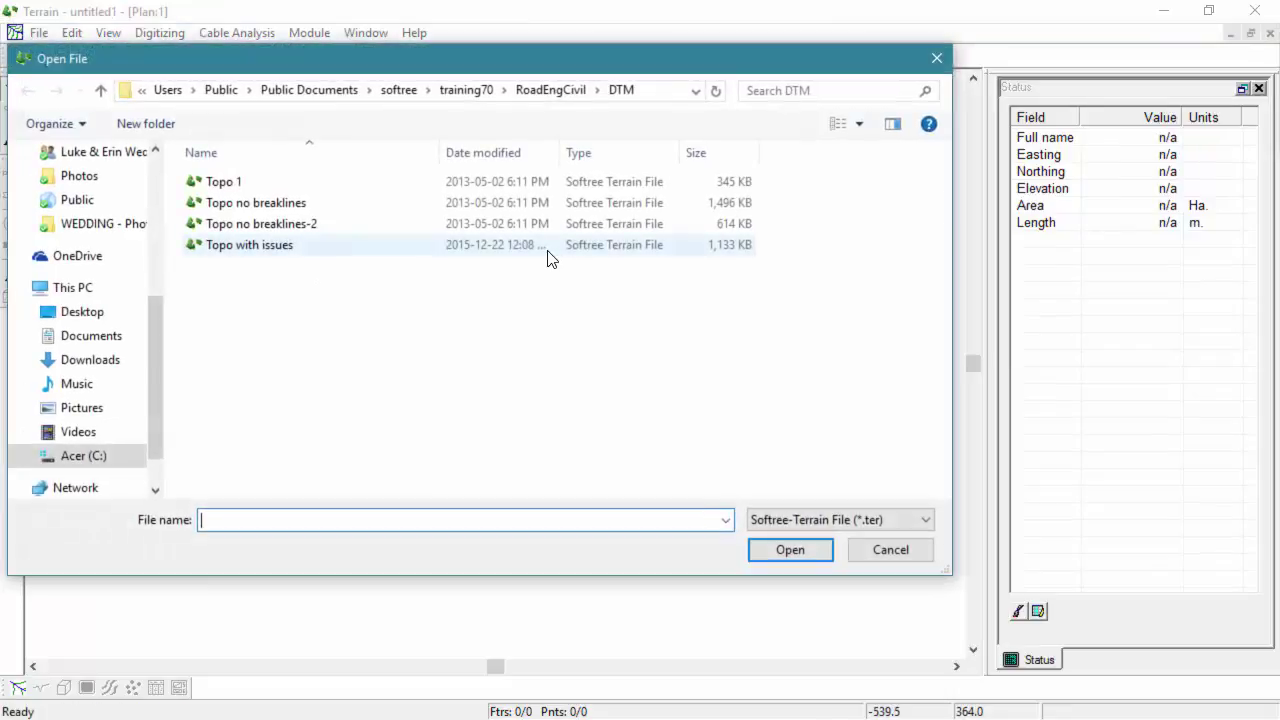
{"action": "left_click", "coordinate": [532, 250]}
Load 'Topo with issues' and tile a new 3D view vertically beside the plan view
{"action": "left_click", "coordinate": [755, 545]}
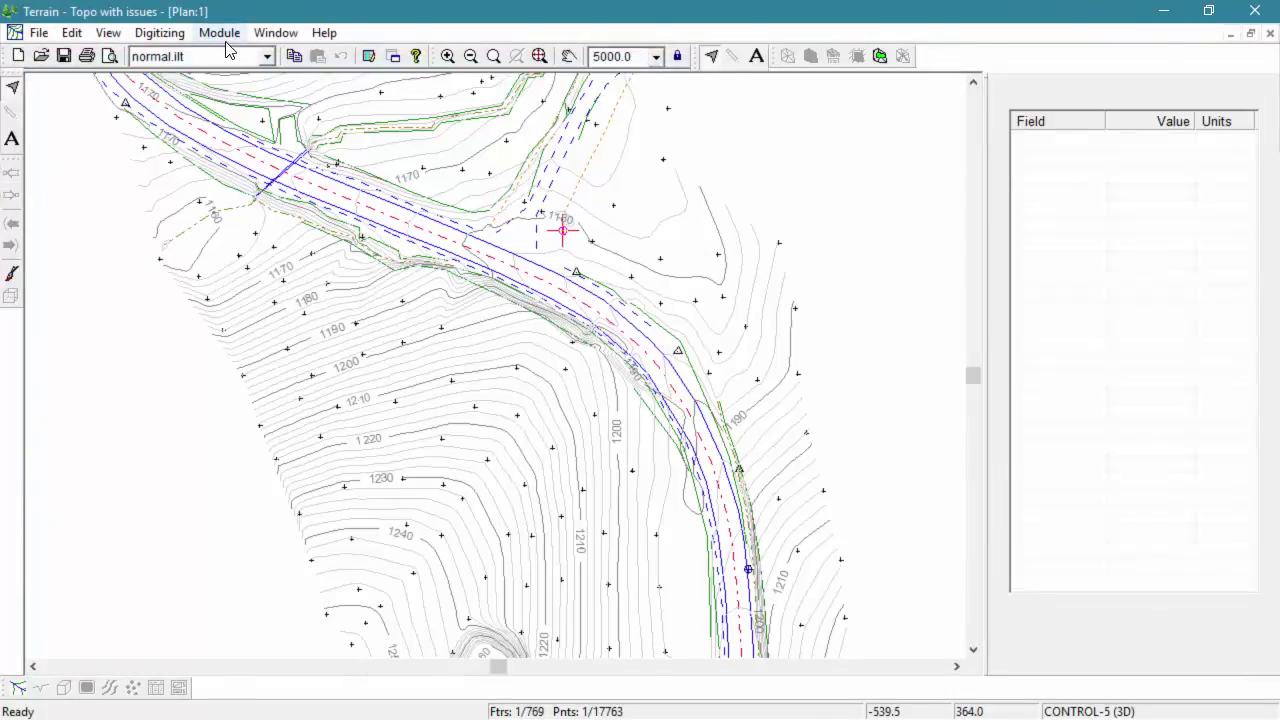
{"action": "left_click", "coordinate": [232, 36]}
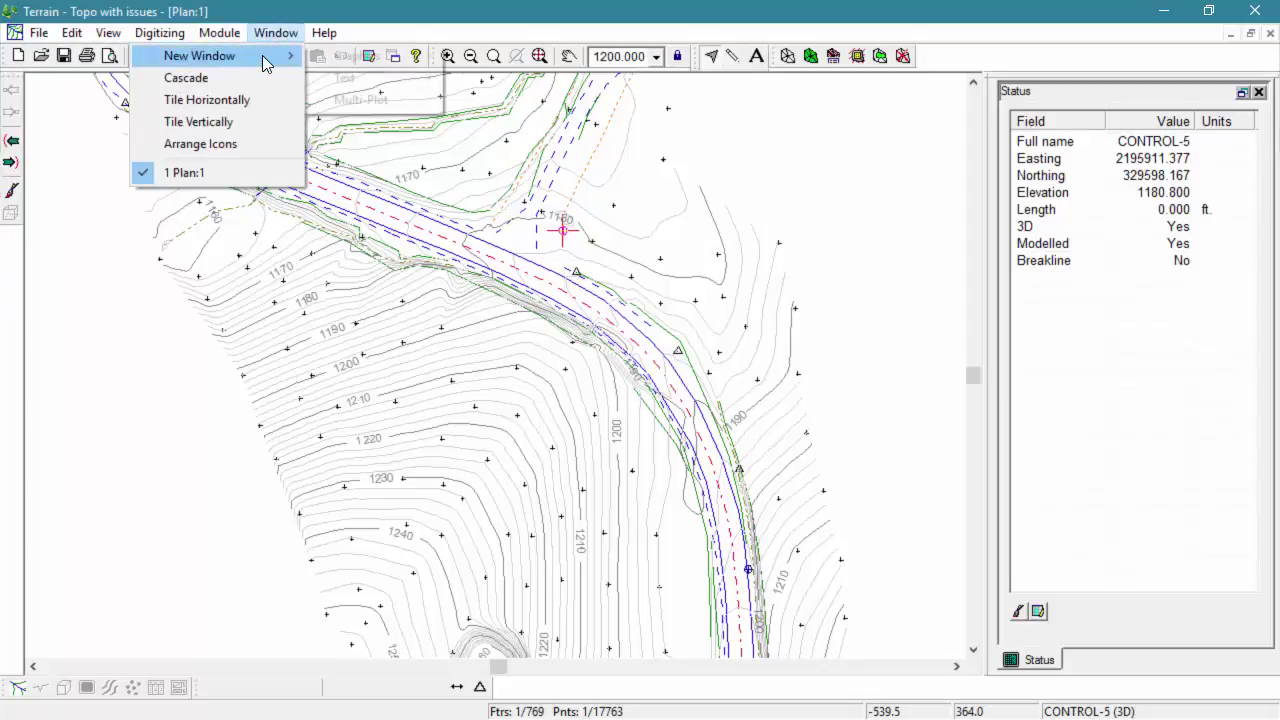
{"action": "mouse_move", "coordinate": [270, 56]}
{"action": "mouse_move", "coordinate": [340, 58]}
{"action": "left_click", "coordinate": [212, 102]}
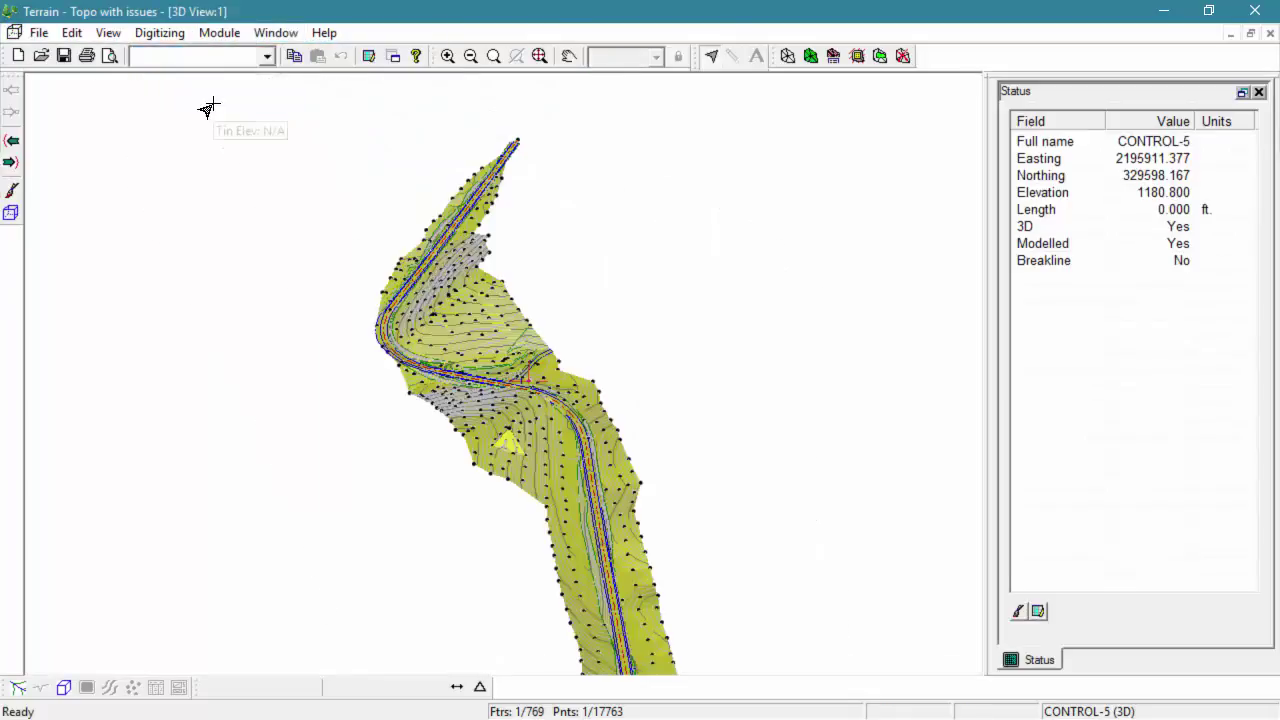
{"action": "left_click", "coordinate": [276, 33]}
{"action": "left_click", "coordinate": [252, 121]}
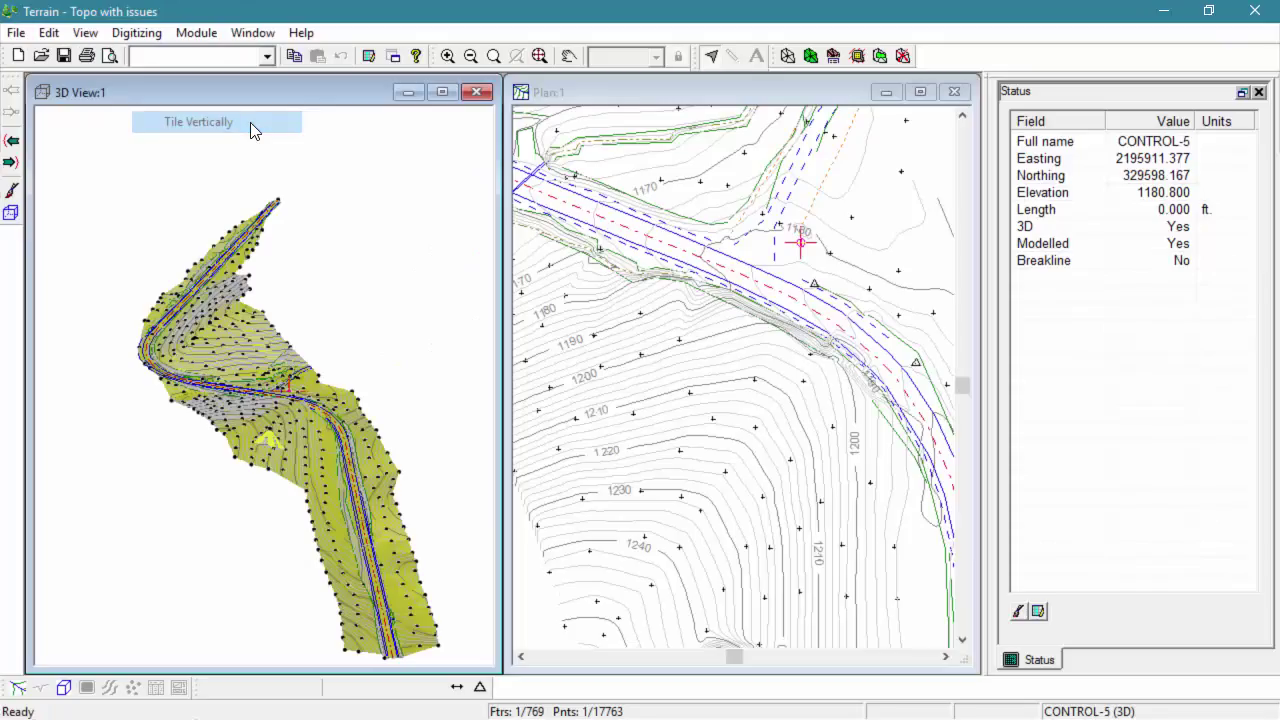
Orbit and zoom the 3D view so the terrain fills it and the spike shows
{"action": "left_click_drag", "start_coordinate": [328, 552], "coordinate": [320, 503]}
{"action": "scroll", "coordinate": [320, 503], "scroll_direction": "up", "scroll_amount": 5}
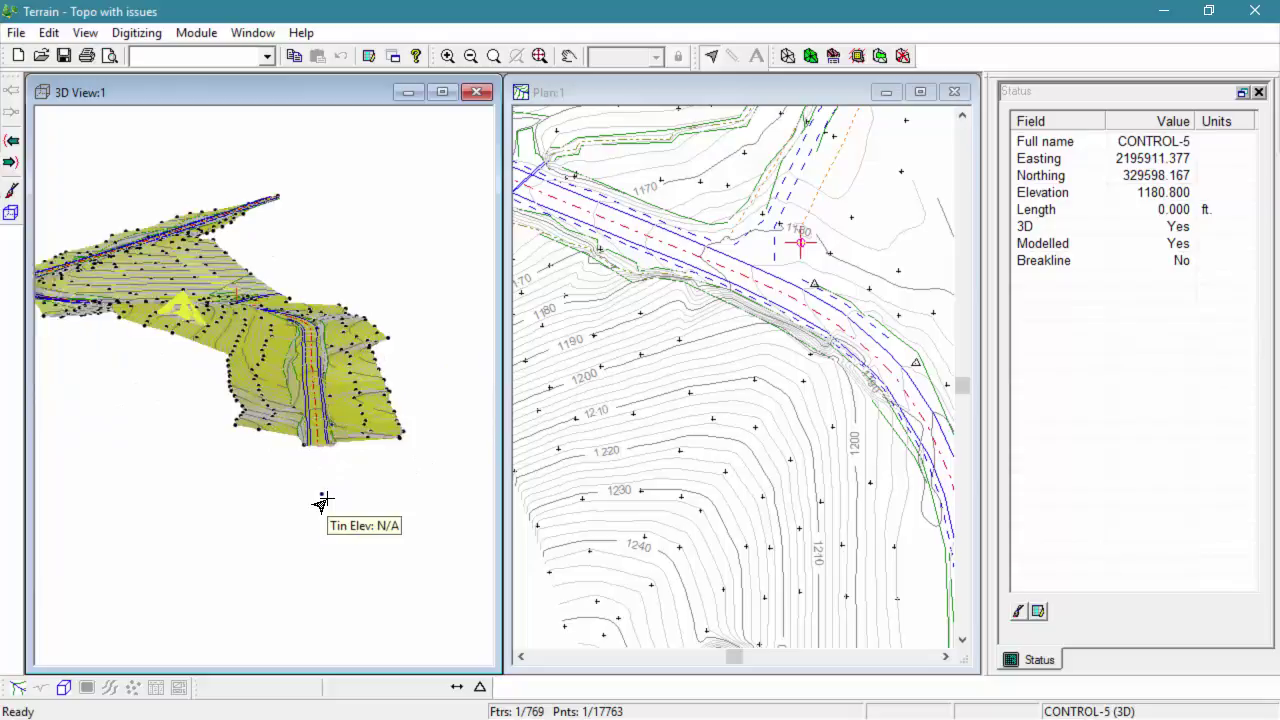
{"action": "scroll", "coordinate": [171, 330], "scroll_direction": "up", "scroll_amount": 5}
{"action": "left_click_drag", "start_coordinate": [171, 318], "coordinate": [144, 382]}
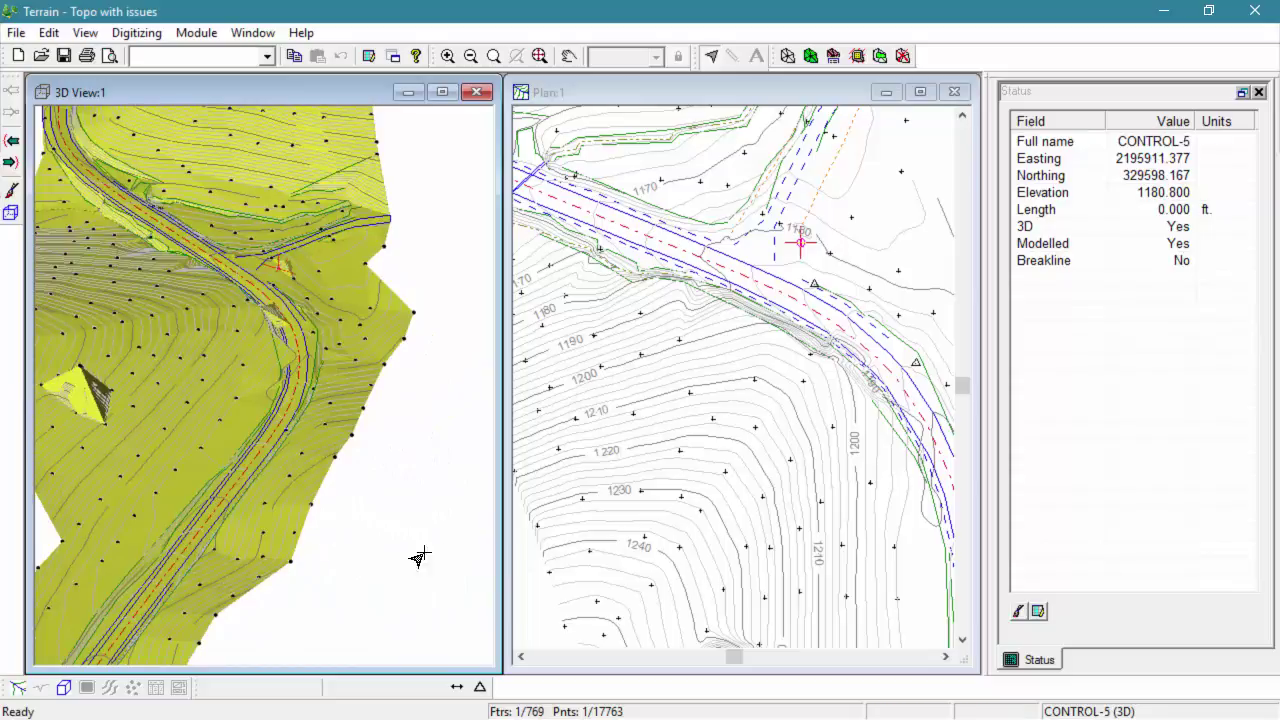
Check contour elevations and locate hilltop spot height SPOT-354 at 1288.1 ft in the plan
{"action": "left_click", "coordinate": [82, 378]}
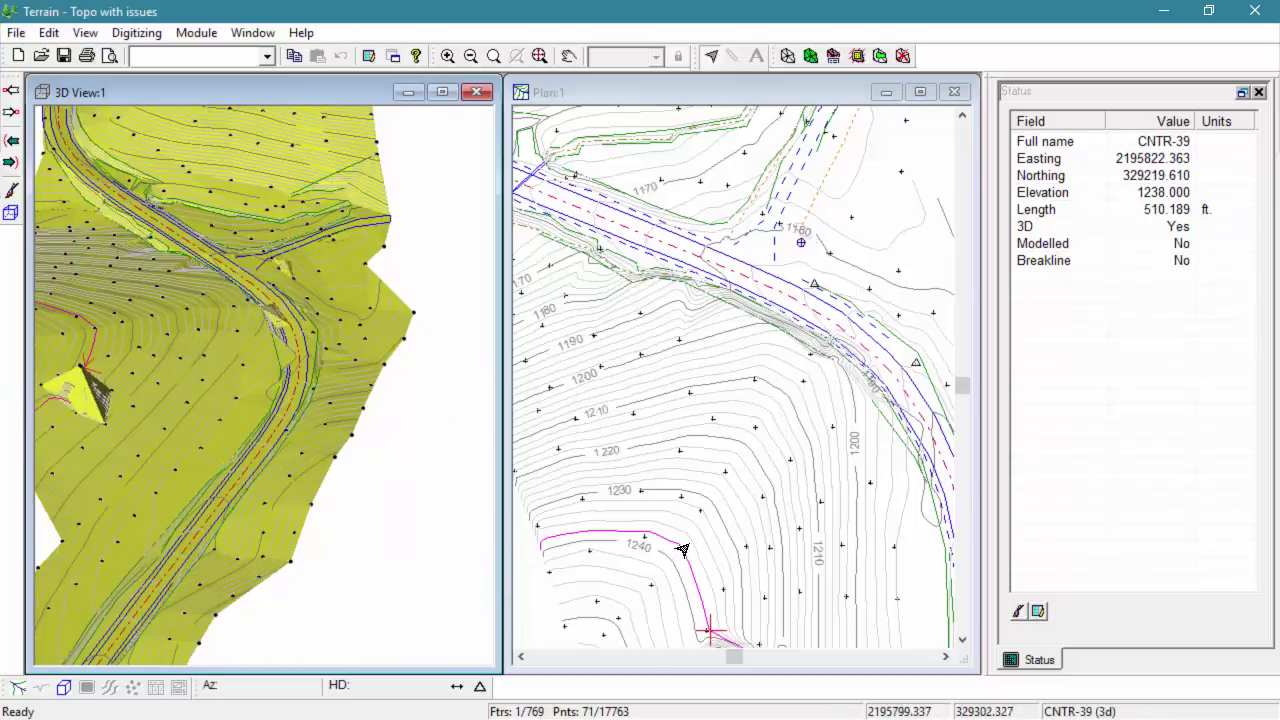
{"action": "left_click", "coordinate": [757, 545]}
{"action": "left_click", "coordinate": [754, 557]}
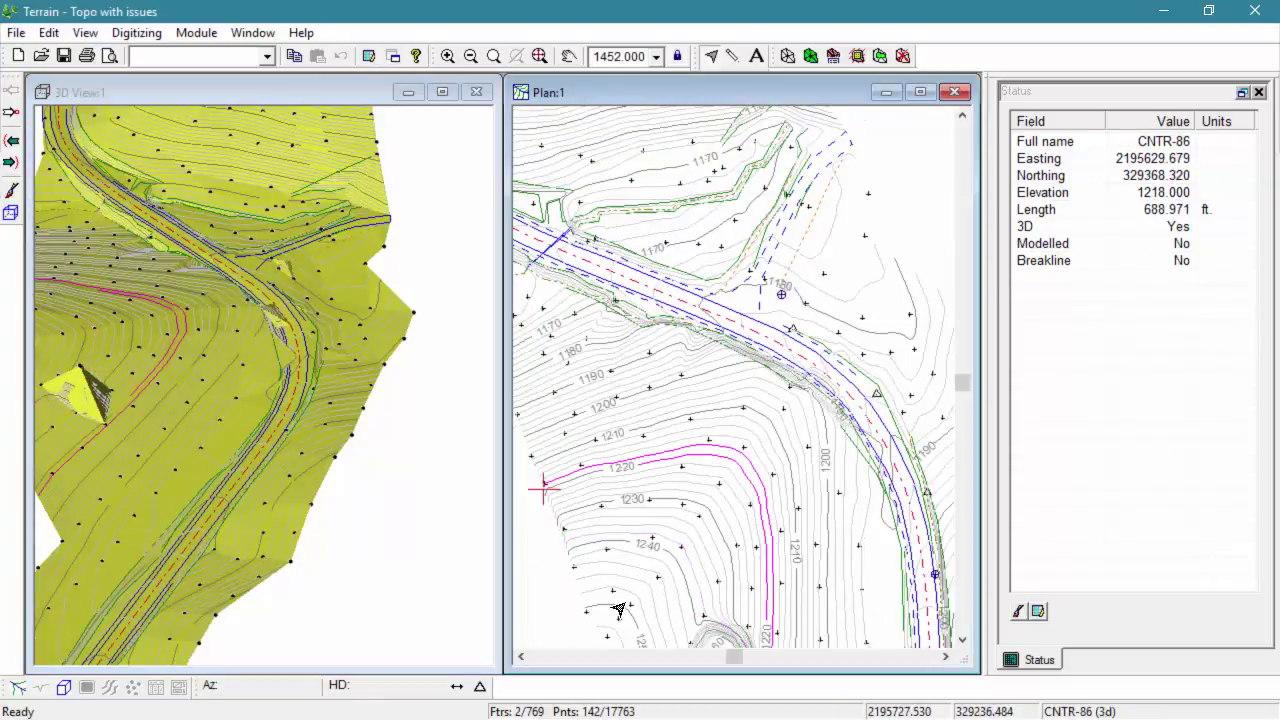
{"action": "scroll", "coordinate": [578, 590], "scroll_direction": "up", "scroll_amount": 1}
{"action": "scroll", "coordinate": [586, 586], "scroll_direction": "down", "scroll_amount": 2}
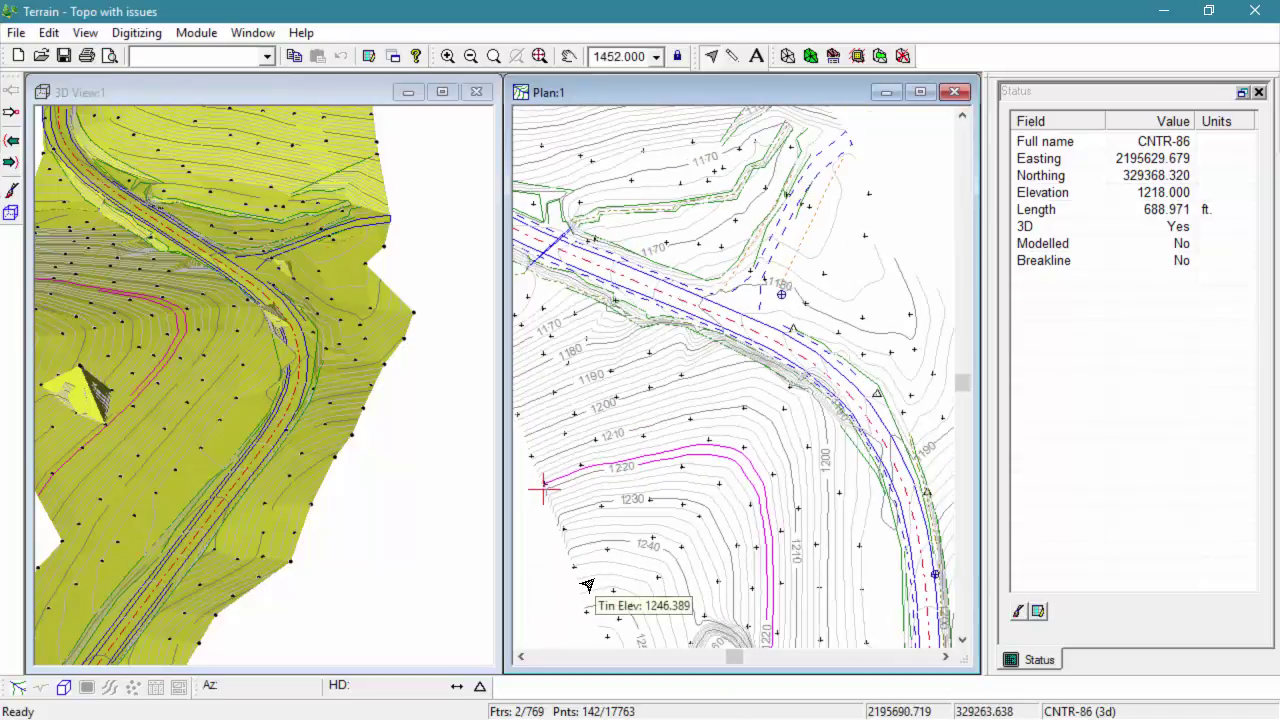
{"action": "middle_click_drag", "start_coordinate": [656, 612], "coordinate": [600, 300]}
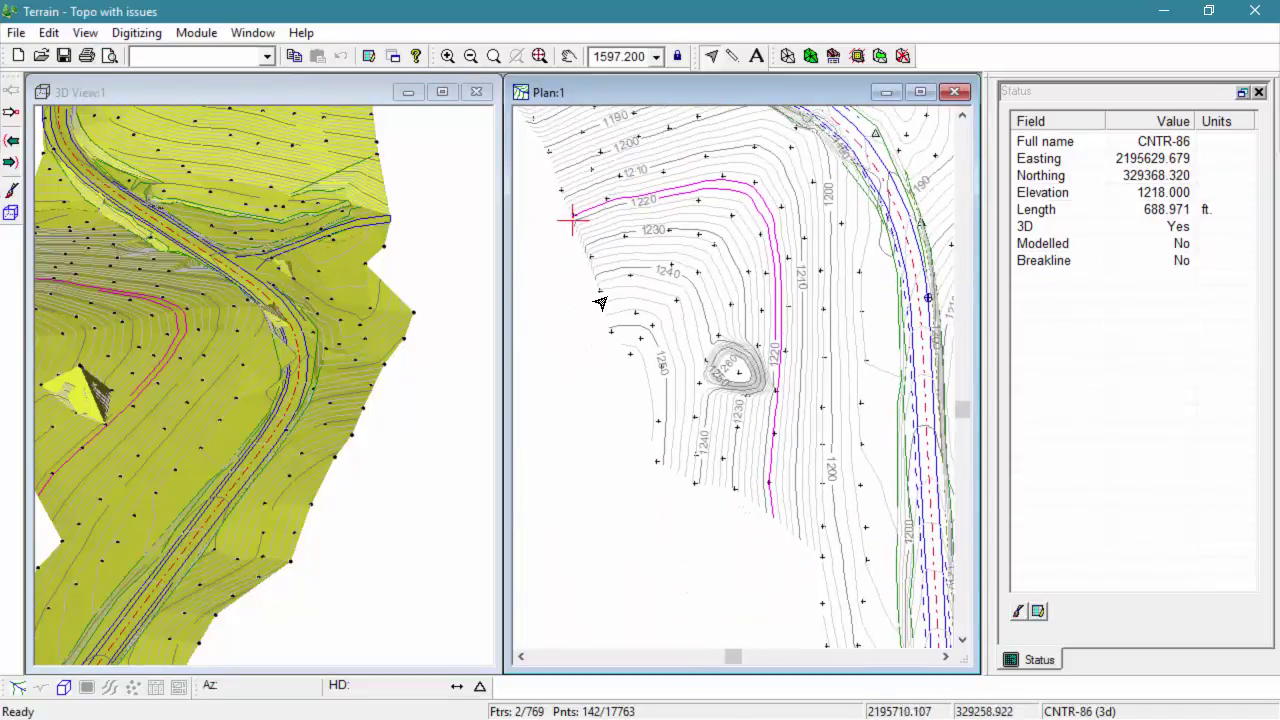
{"action": "scroll", "coordinate": [600, 300], "scroll_direction": "up", "scroll_amount": 1}
{"action": "left_click", "coordinate": [742, 385]}
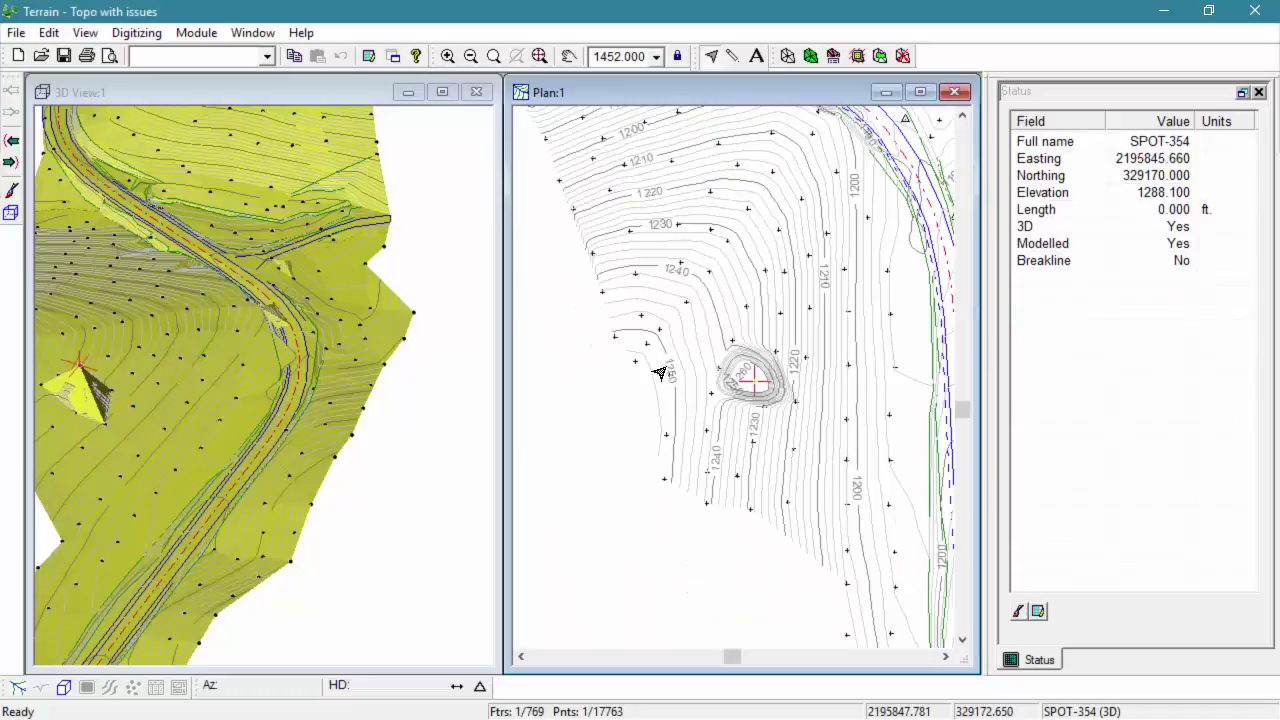
Uncheck Modelled in SPOT-354's properties and accept clearing the existing triangles
{"action": "right_click", "coordinate": [760, 383]}
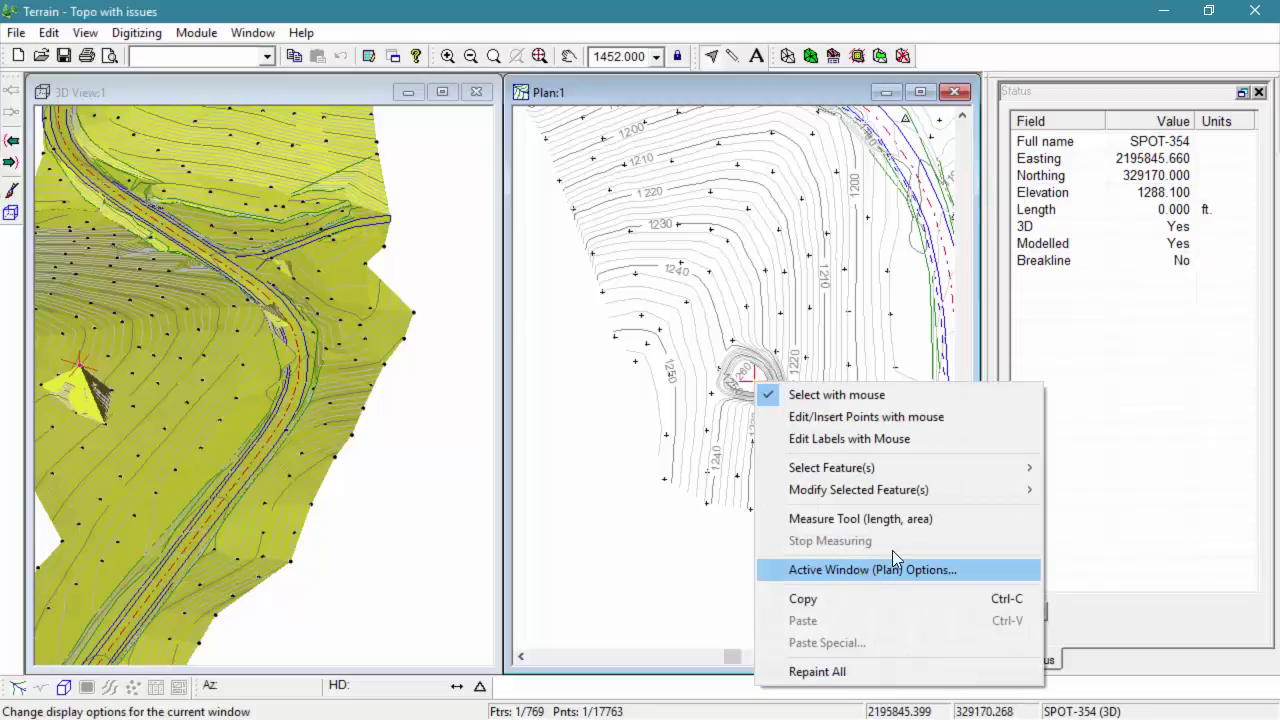
{"action": "mouse_move", "coordinate": [935, 488]}
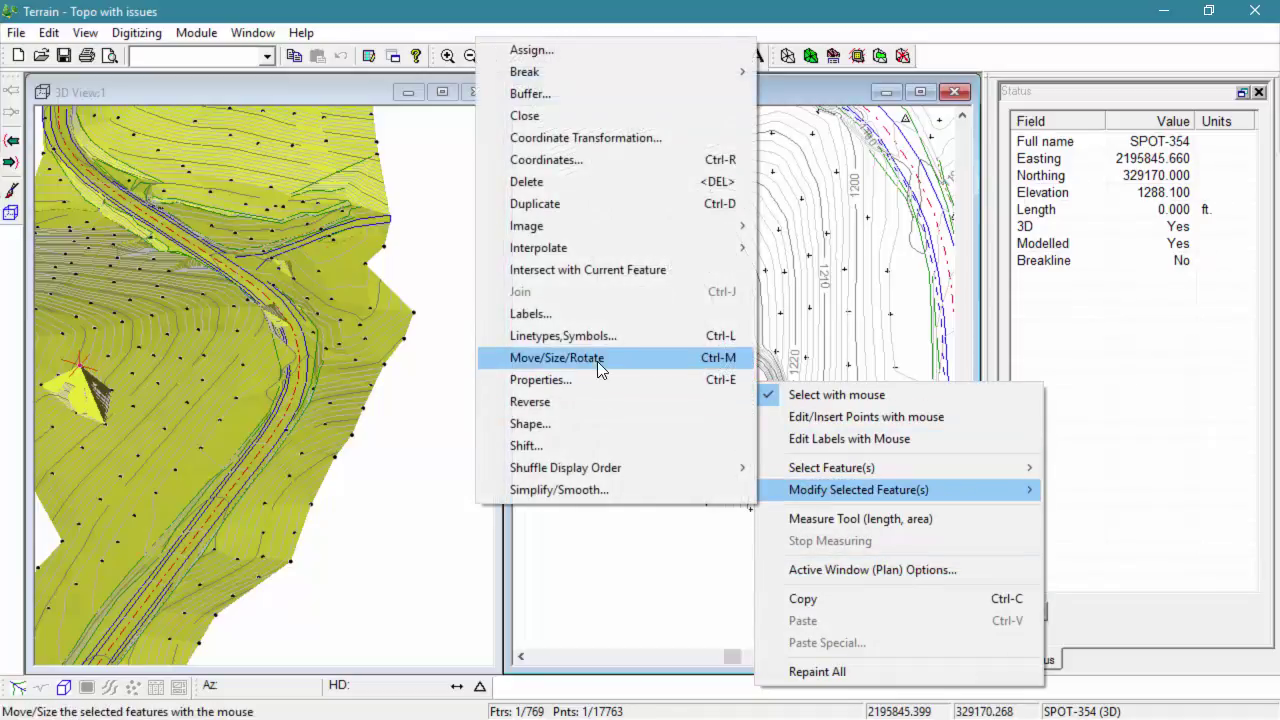
{"action": "left_click", "coordinate": [559, 380]}
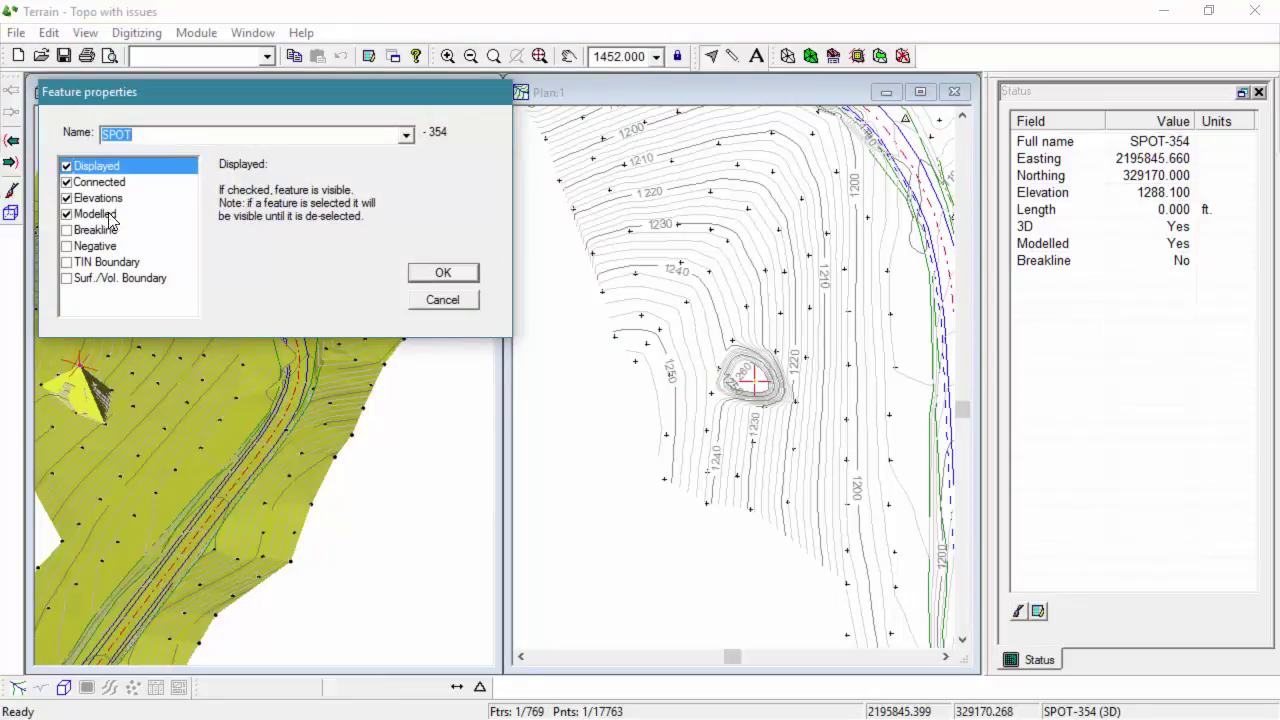
{"action": "left_click", "coordinate": [85, 215]}
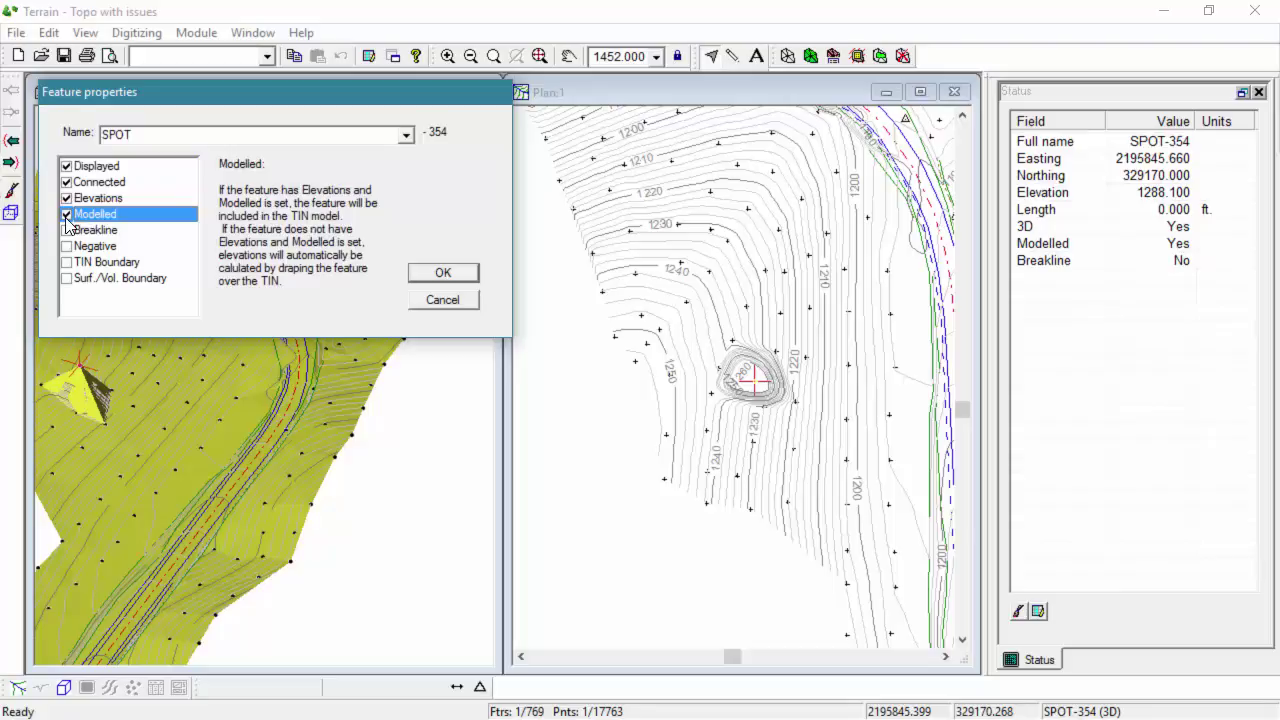
{"action": "left_click", "coordinate": [440, 273]}
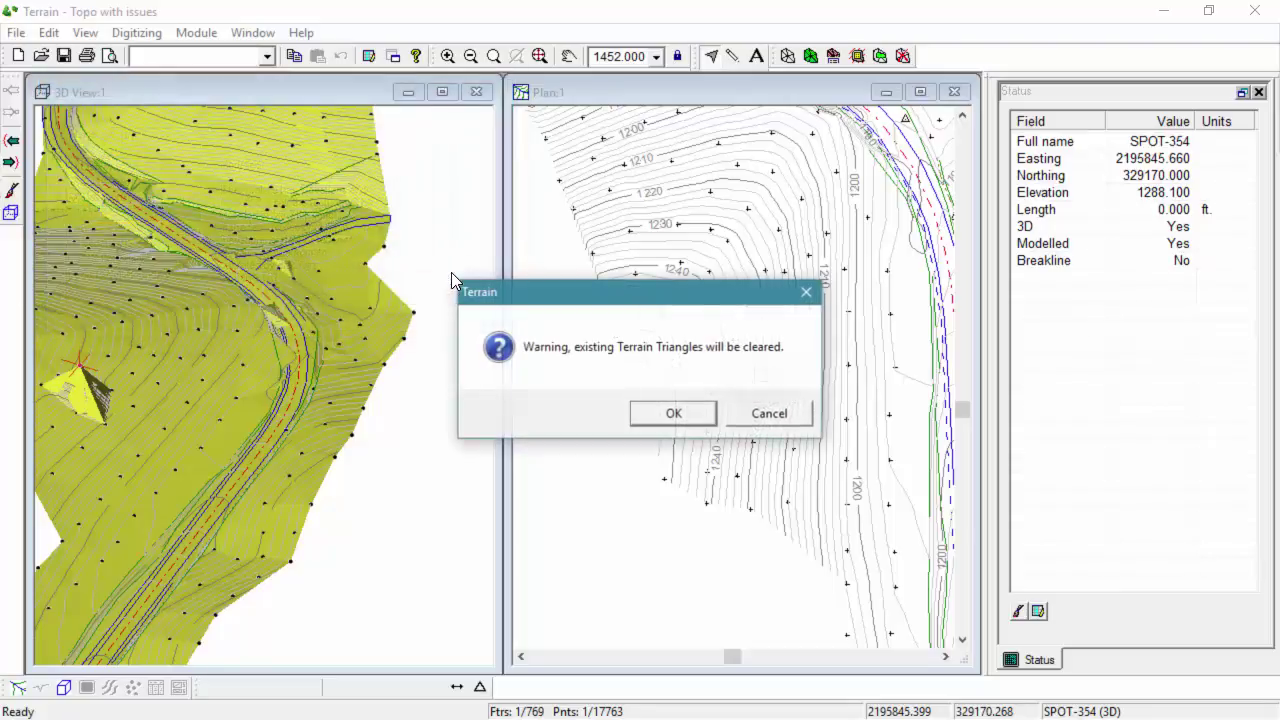
{"action": "left_click", "coordinate": [672, 414]}
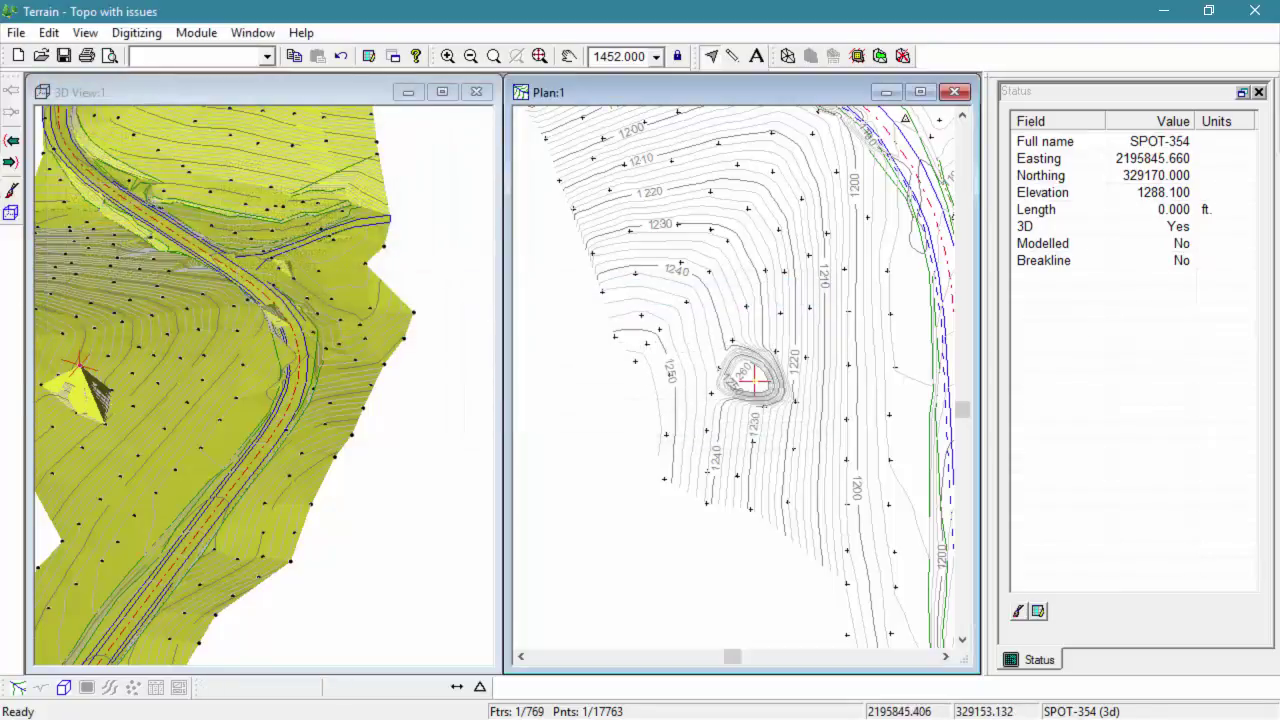
Generate the TIN with current settings and orbit the 3D view to confirm the spike is gone
{"action": "left_click", "coordinate": [788, 57]}
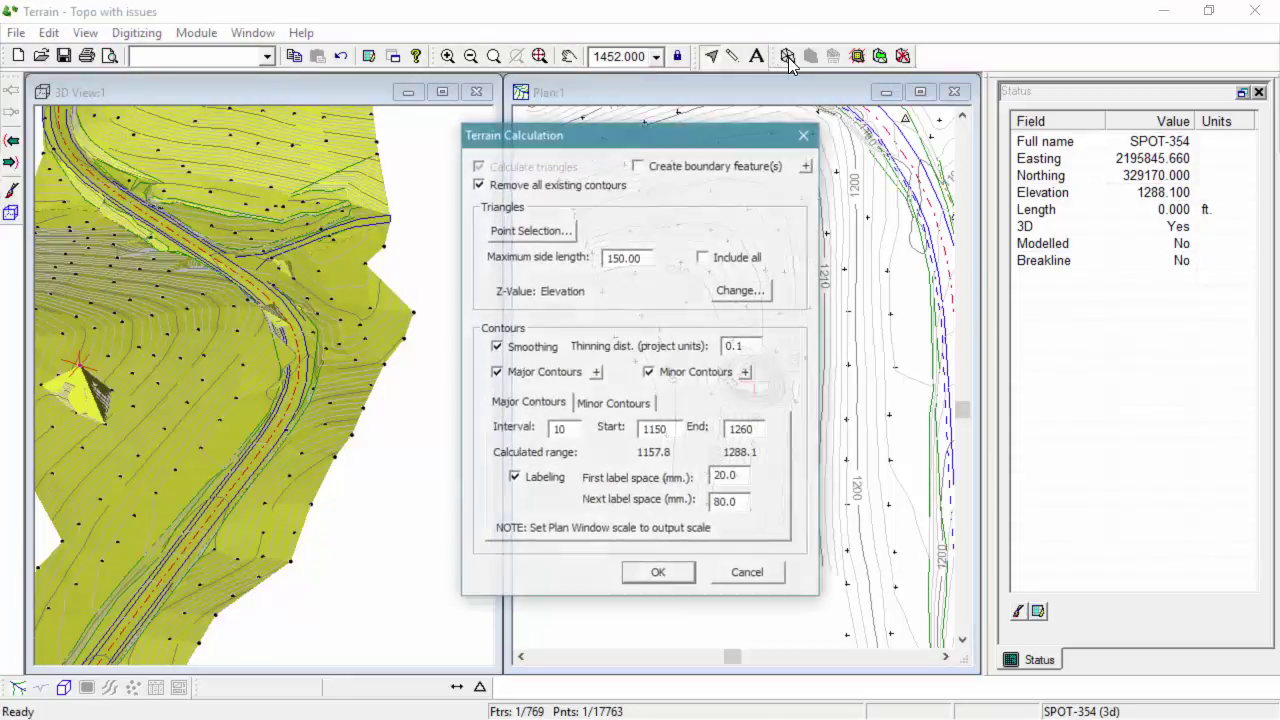
{"action": "left_click", "coordinate": [656, 575]}
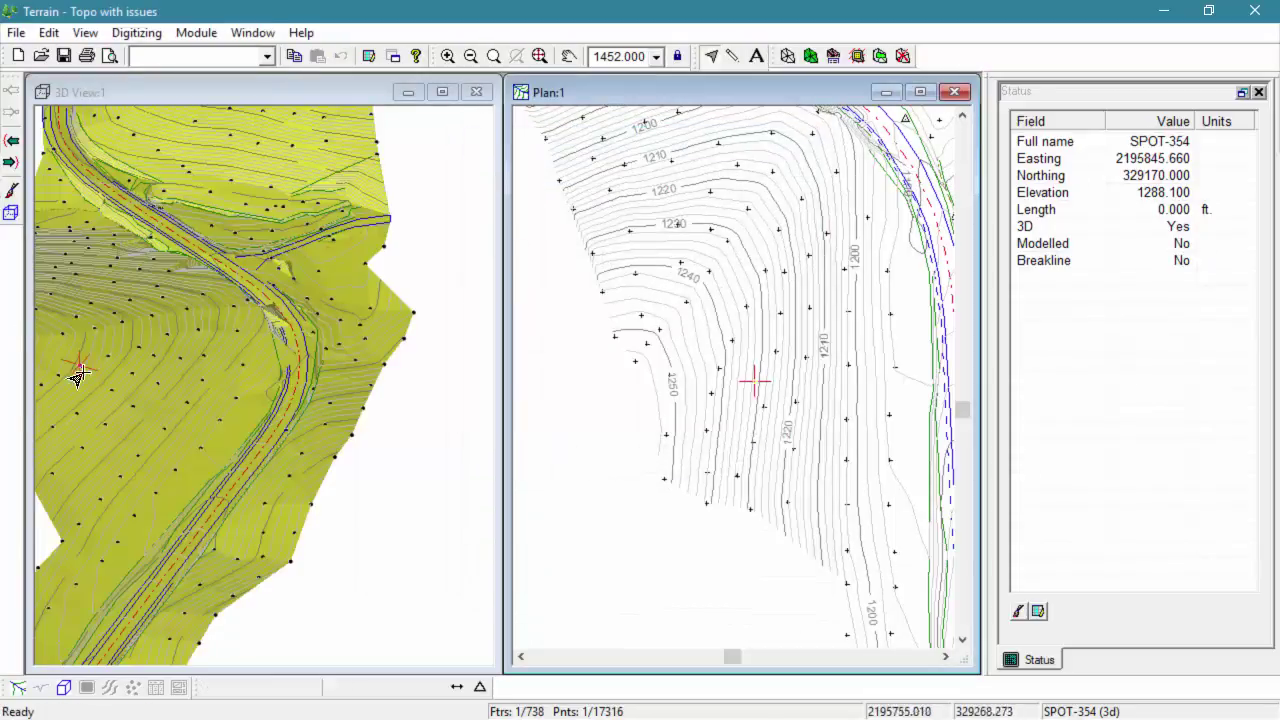
{"action": "left_click_drag", "start_coordinate": [78, 375], "coordinate": [100, 394]}
{"action": "left_click_drag", "start_coordinate": [277, 334], "coordinate": [266, 346]}
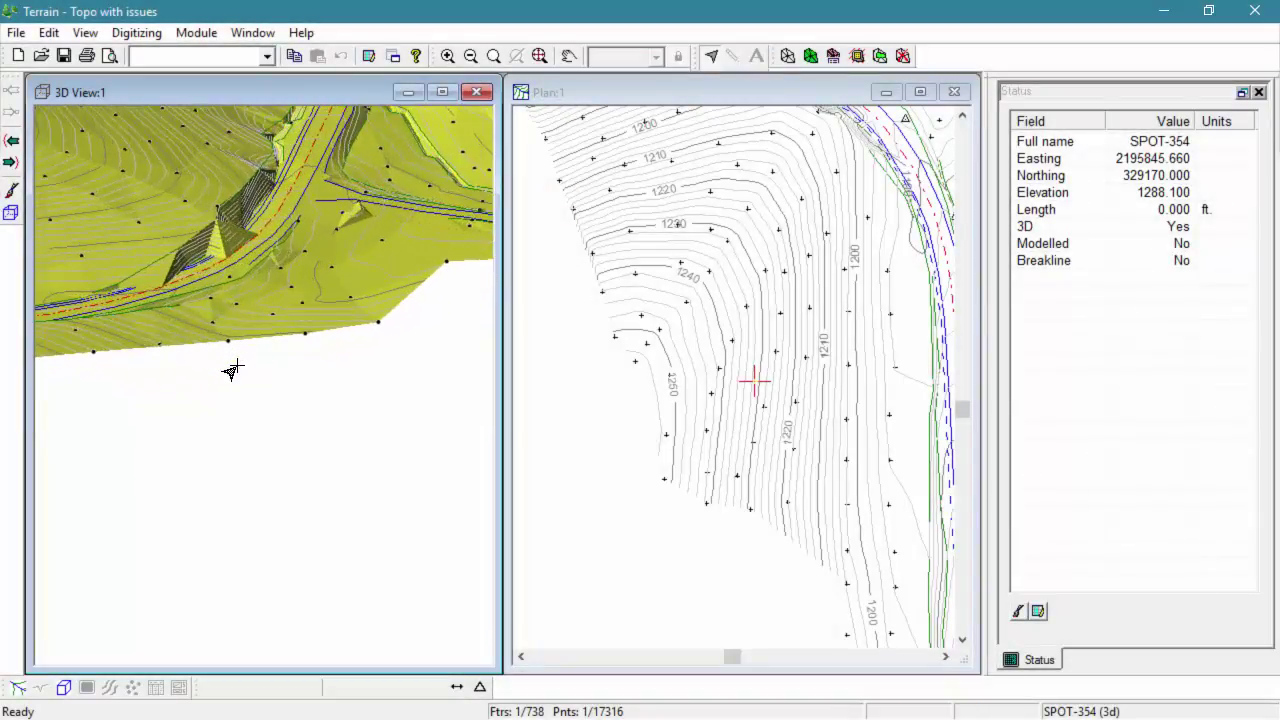
{"action": "scroll", "coordinate": [136, 392], "scroll_direction": "up", "scroll_amount": 3}
Select road line SHOULDER-6 in the 3D view, which shows Breakline: No
{"action": "mouse_move", "coordinate": [136, 392]}
{"action": "left_mouse_down"}
{"action": "mouse_move", "coordinate": [154, 437]}
{"action": "mouse_move", "coordinate": [126, 423]}
{"action": "mouse_move", "coordinate": [249, 480]}
{"action": "mouse_move", "coordinate": [208, 343]}
{"action": "mouse_move", "coordinate": [297, 363]}
{"action": "mouse_move", "coordinate": [243, 429]}
{"action": "mouse_move", "coordinate": [249, 384]}
{"action": "mouse_move", "coordinate": [228, 377]}
{"action": "left_mouse_up"}
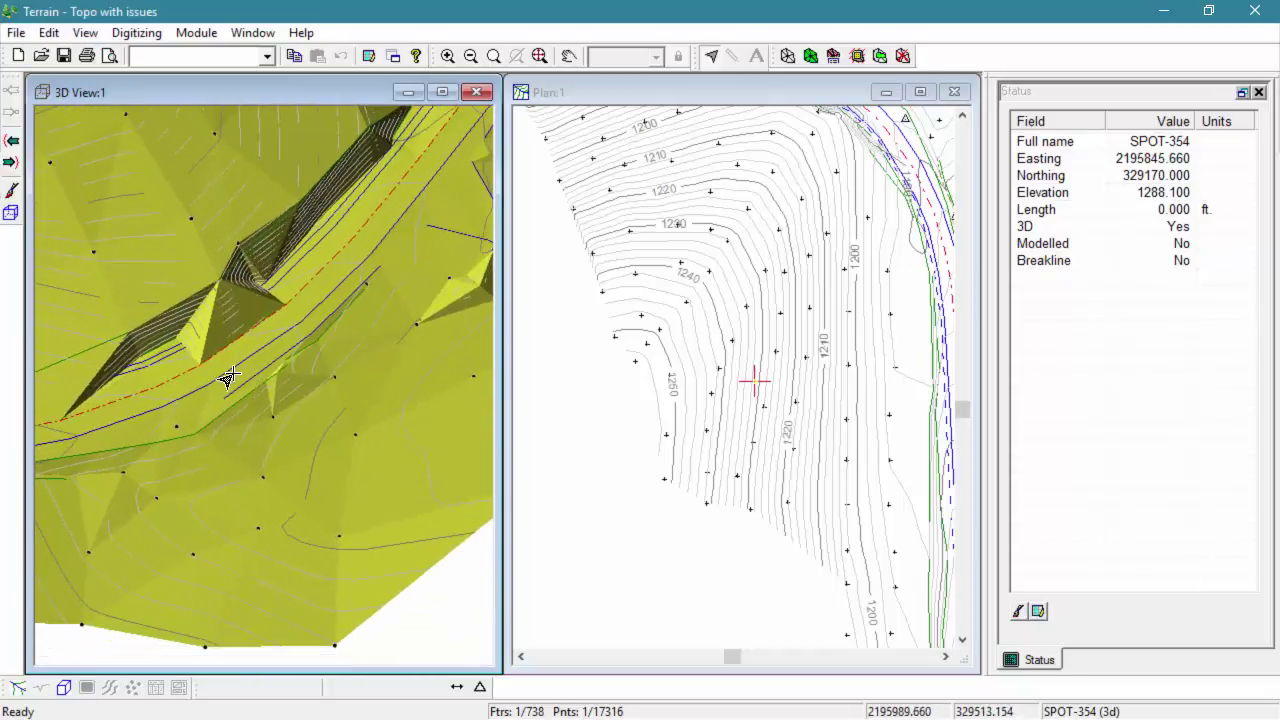
{"action": "left_click", "coordinate": [202, 350]}
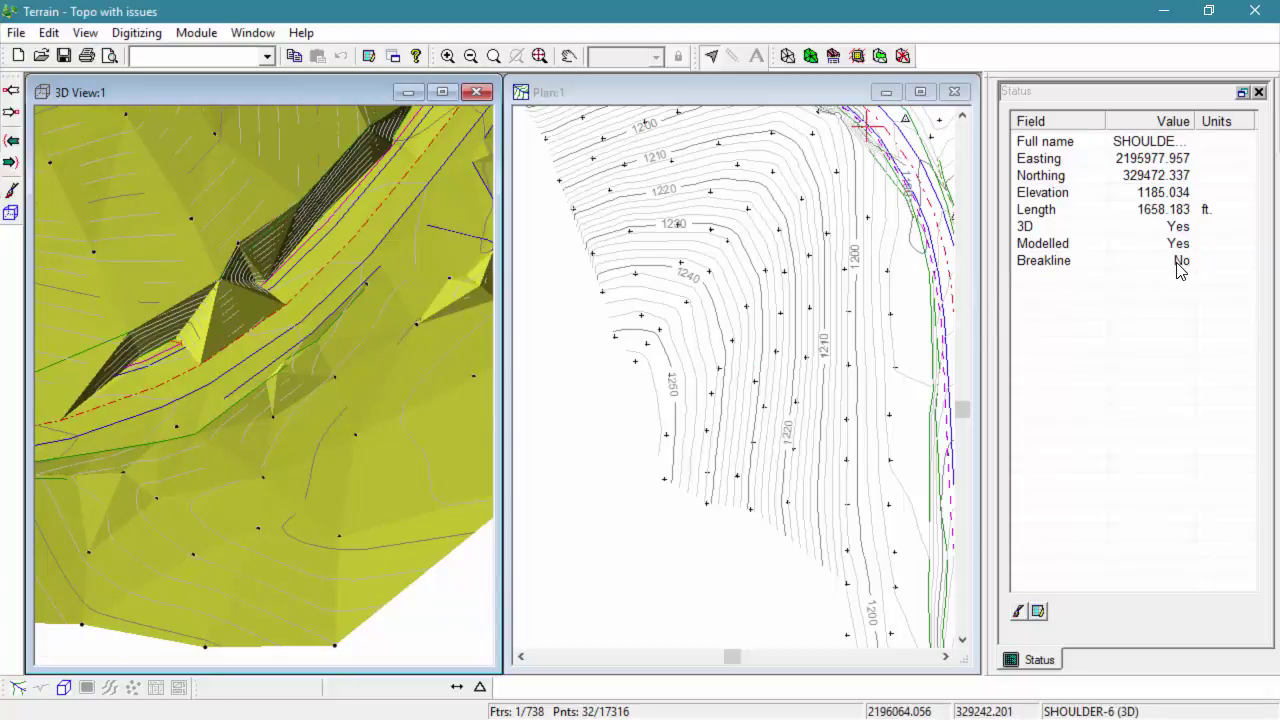
Tick Breakline in SHOULDER-6's properties and regenerate the TIN and contours
{"action": "right_click", "coordinate": [177, 350]}
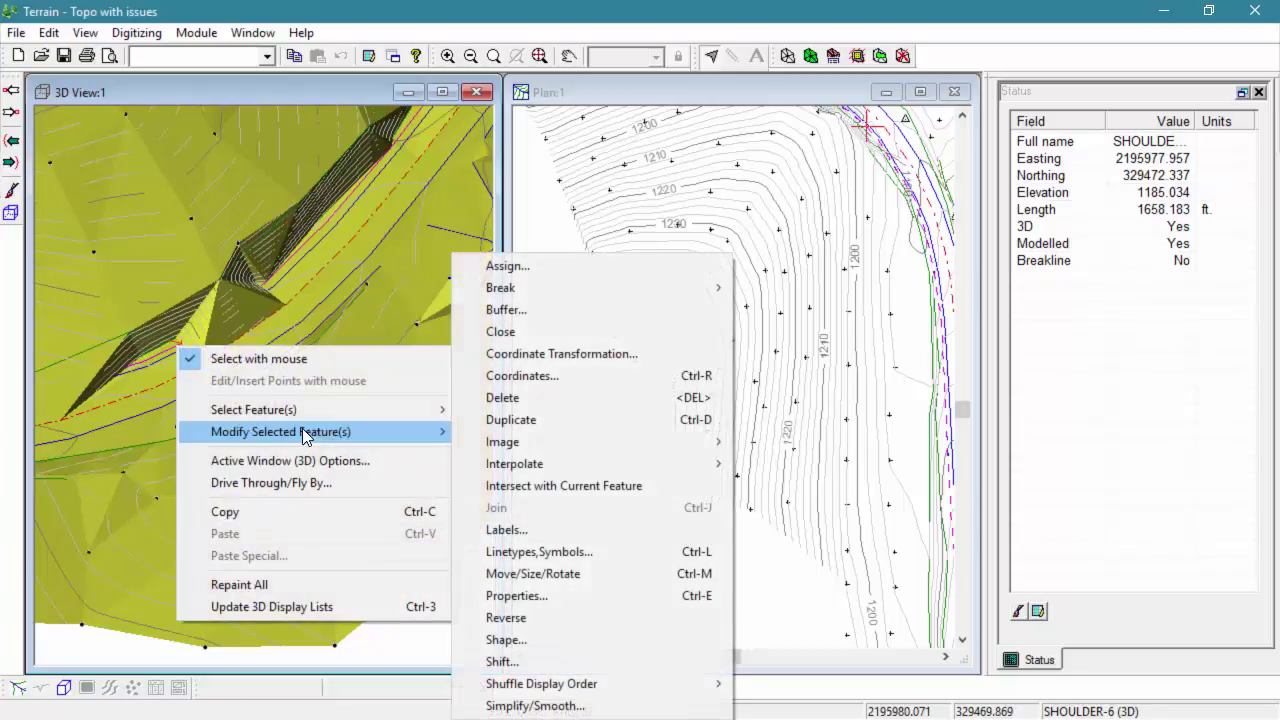
{"action": "left_click", "coordinate": [527, 596]}
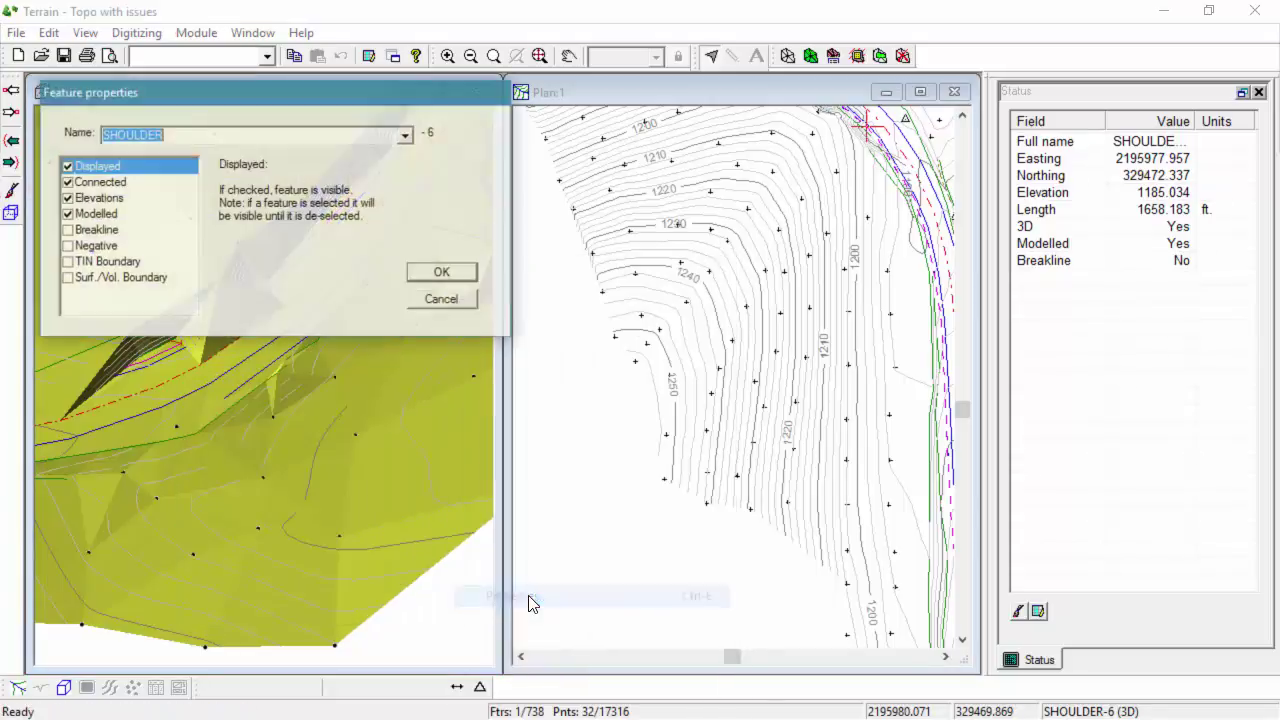
{"action": "left_click", "coordinate": [67, 230]}
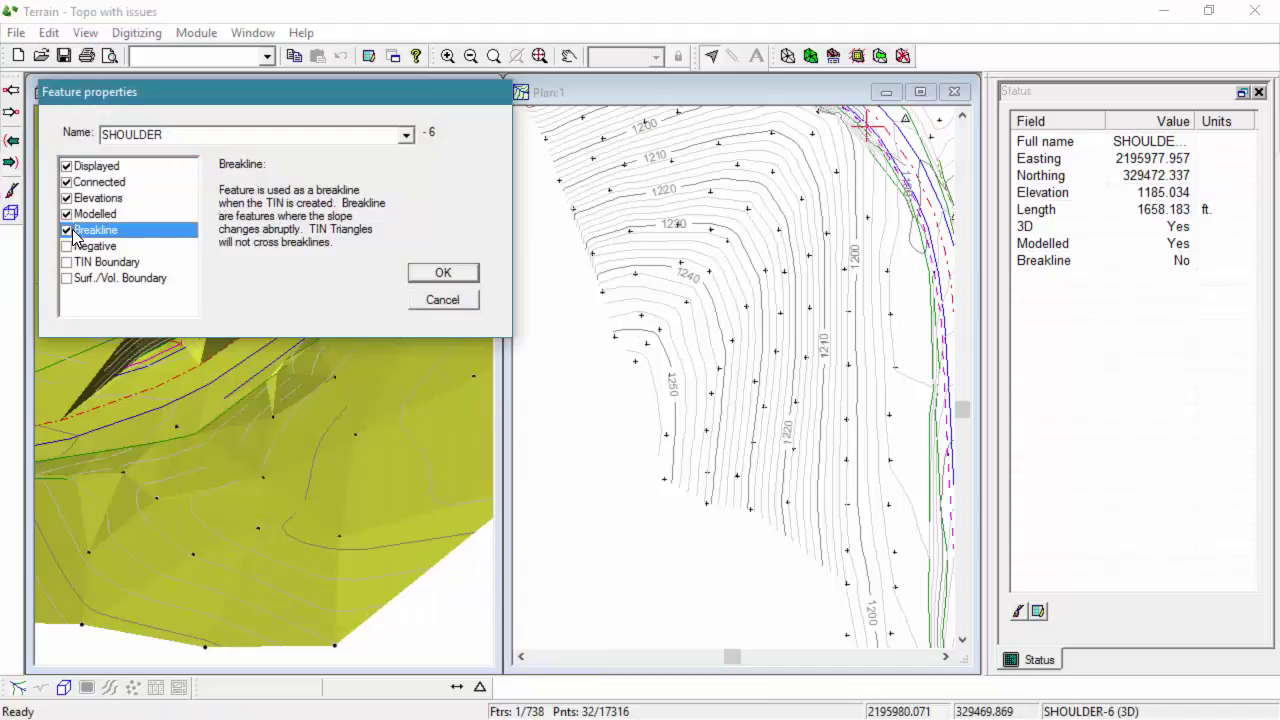
{"action": "left_click", "coordinate": [443, 273]}
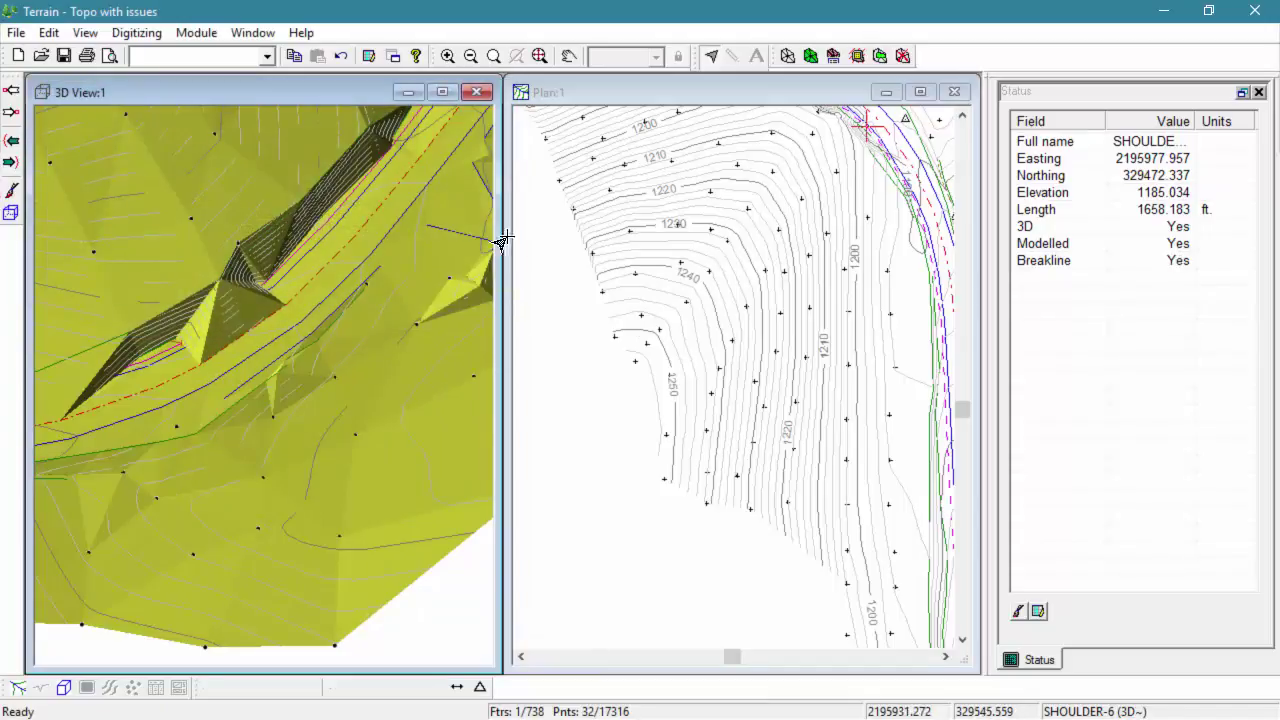
{"action": "left_click", "coordinate": [789, 57]}
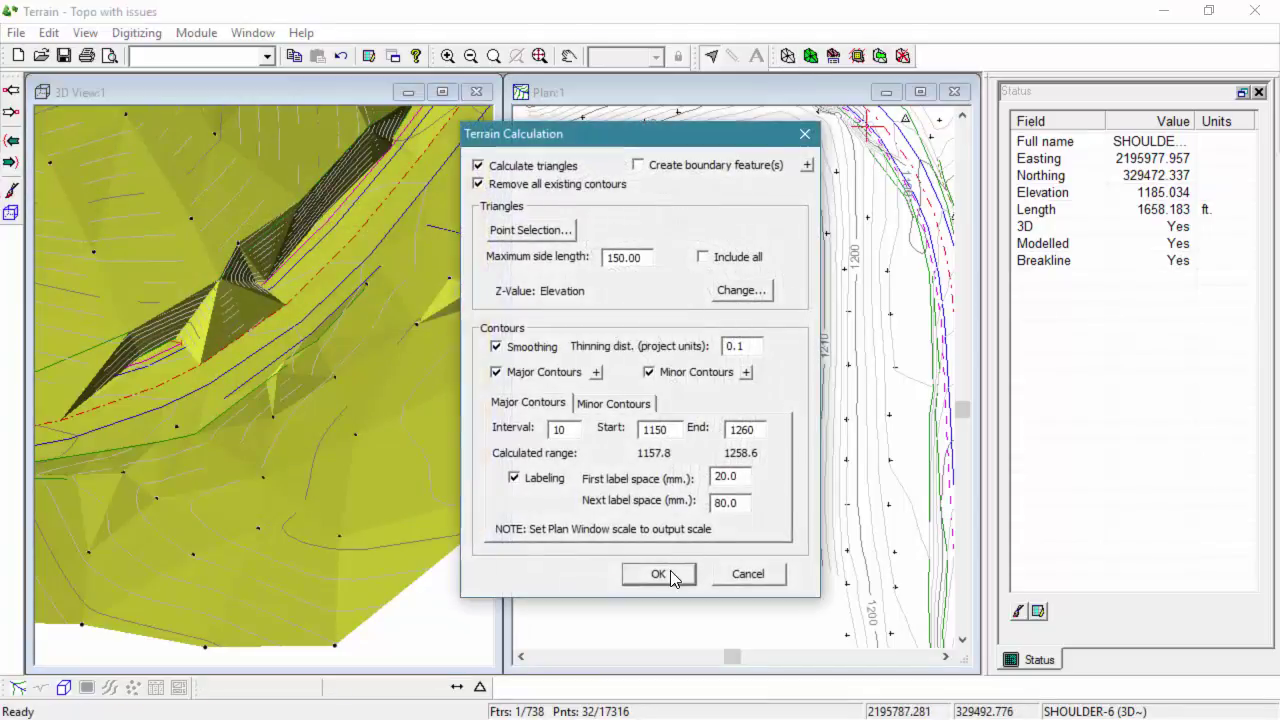
{"action": "left_click", "coordinate": [658, 574]}
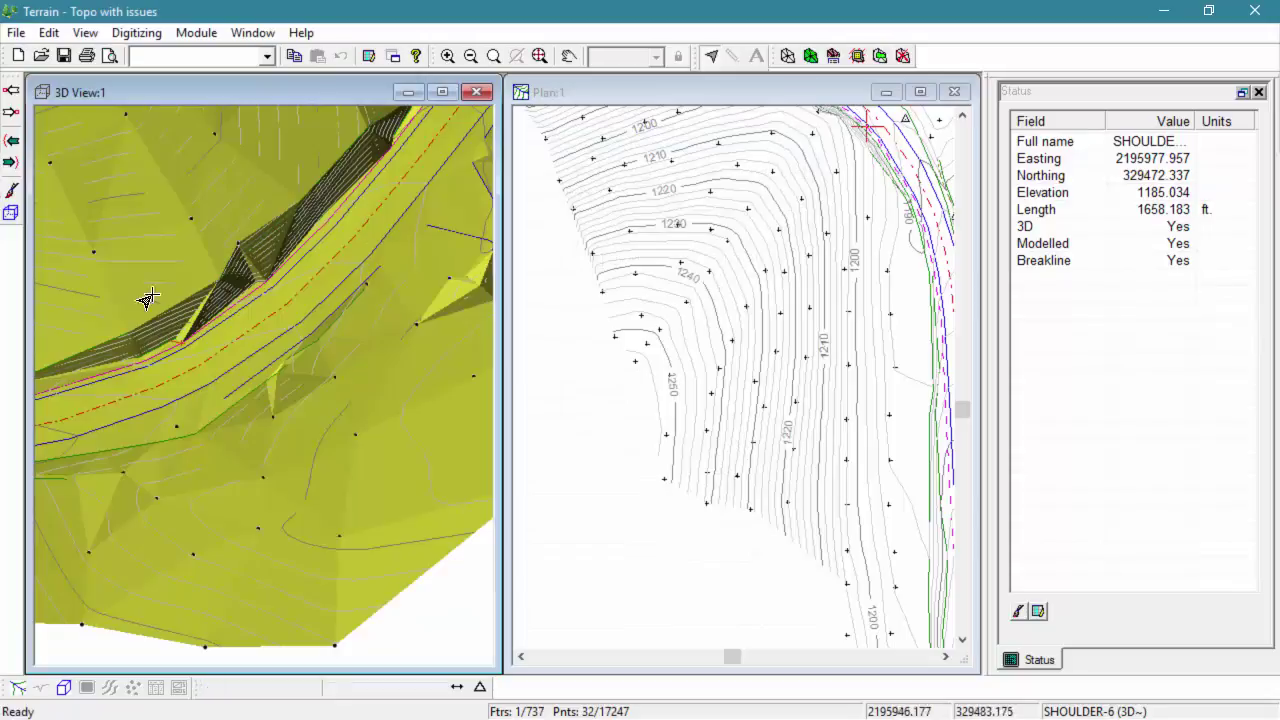
Delete the terrain model and contours, then select the next road edge feature
{"action": "left_click", "coordinate": [903, 57]}
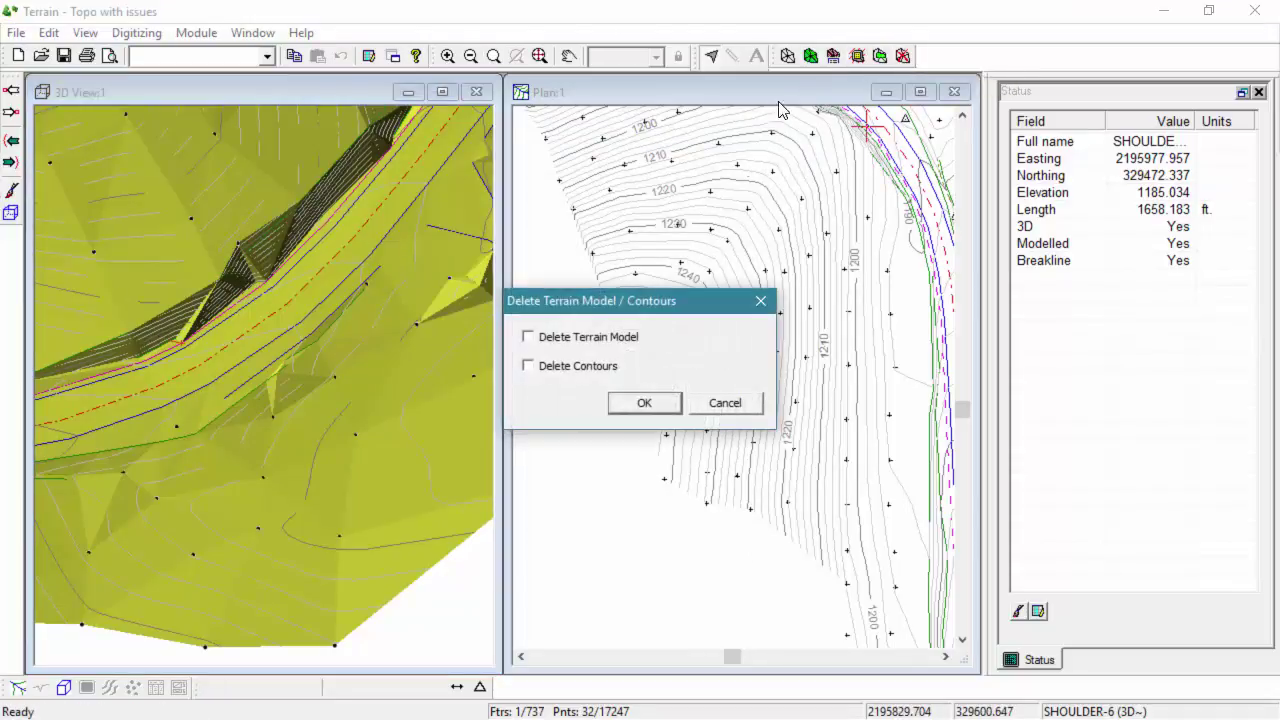
{"action": "left_click", "coordinate": [643, 402]}
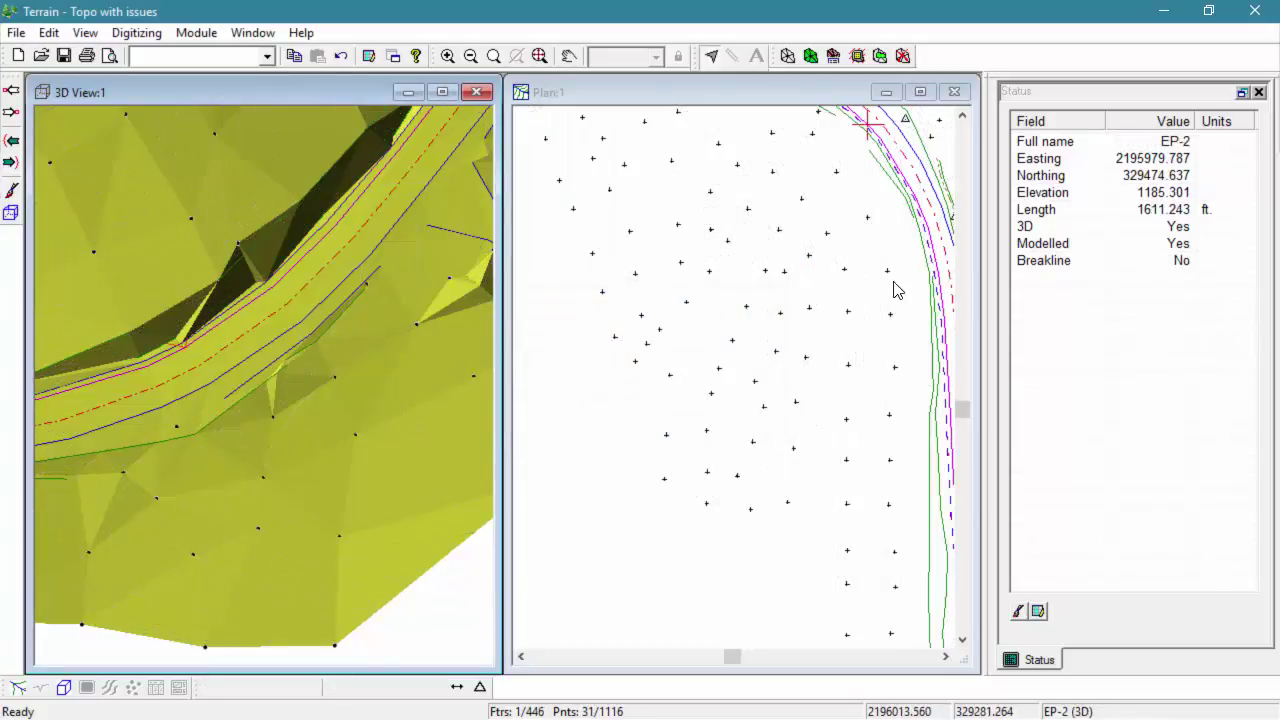
{"action": "left_click", "coordinate": [253, 357]}
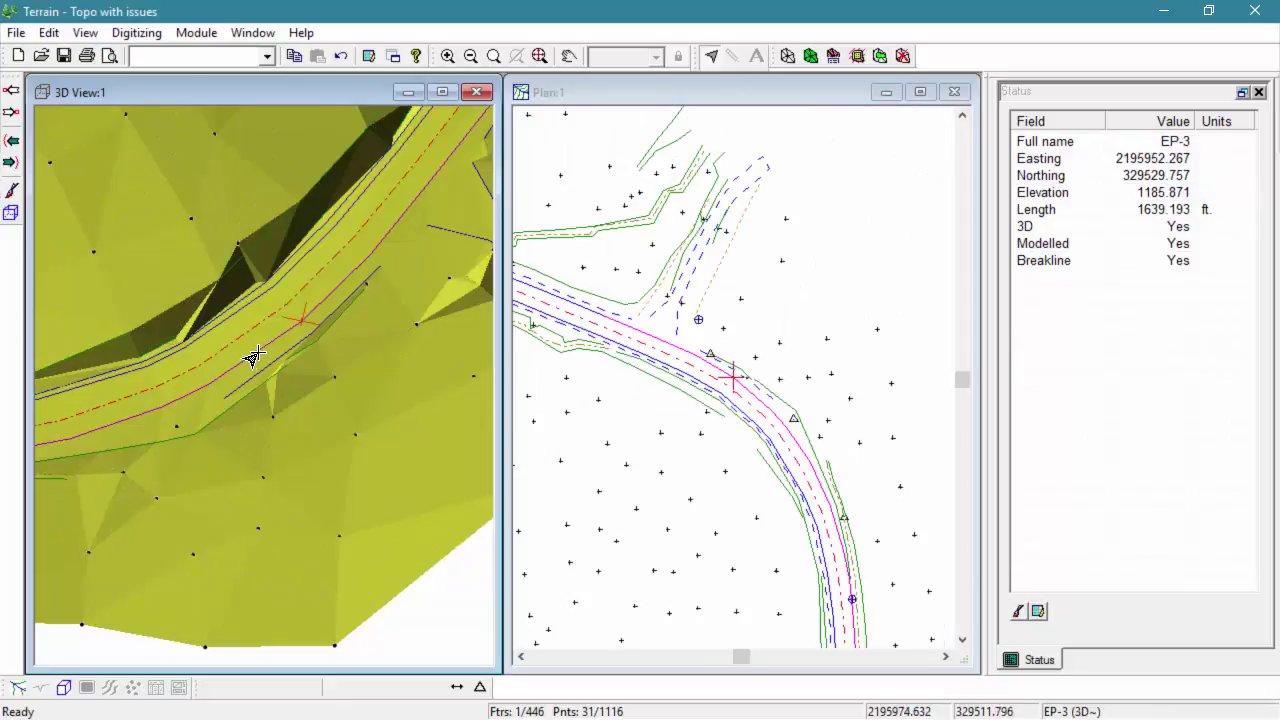
Set the selected road features as breaklines and generate a new TIN with contours
{"action": "right_click", "coordinate": [318, 324]}
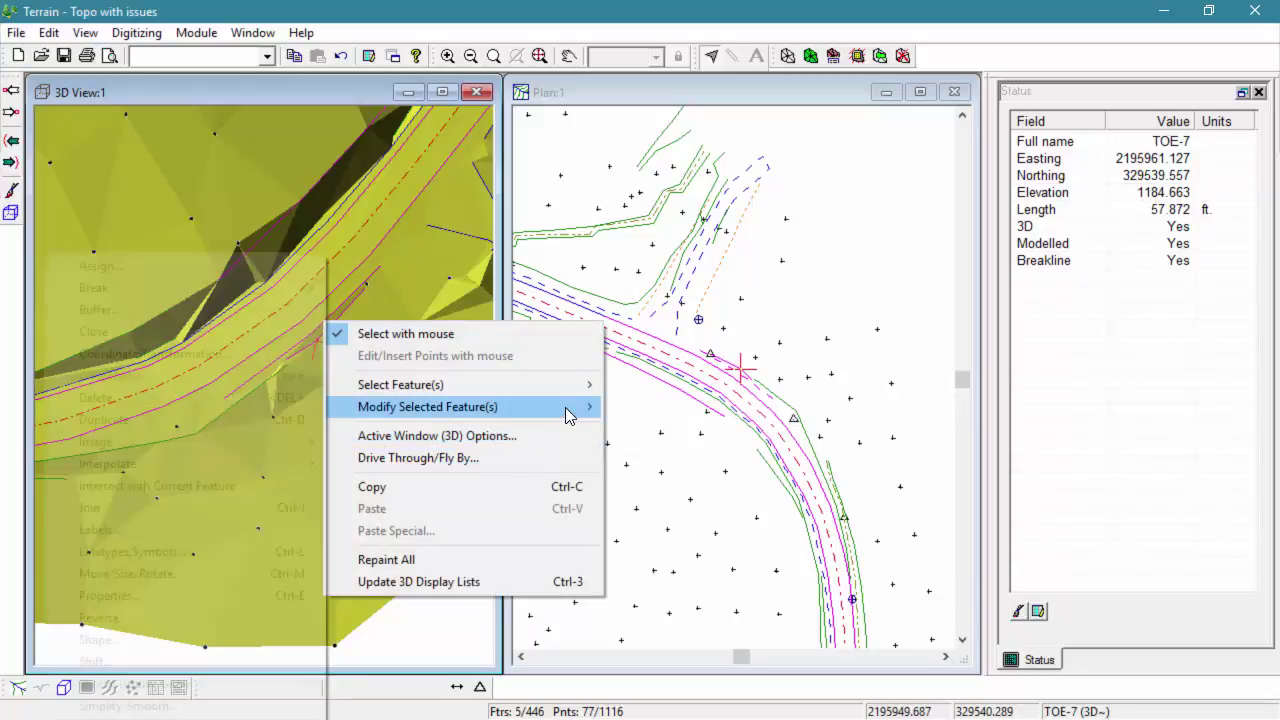
{"action": "mouse_move", "coordinate": [553, 416]}
{"action": "left_click", "coordinate": [133, 595]}
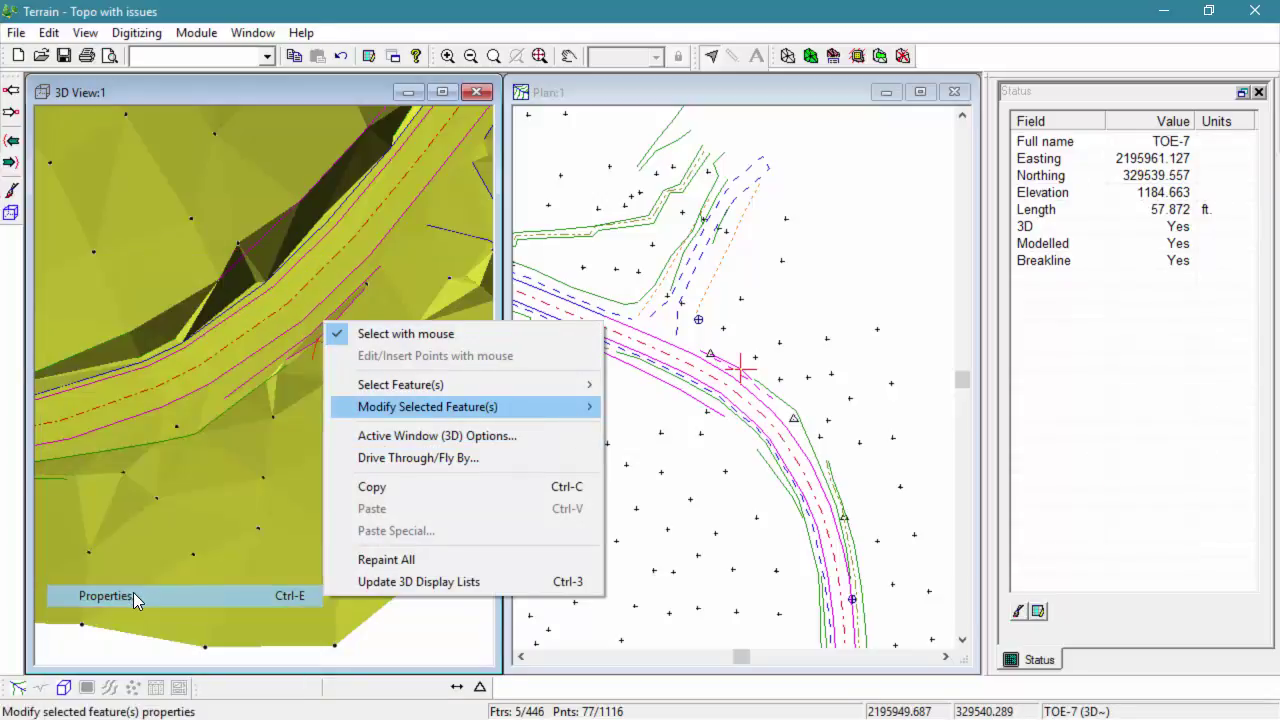
{"action": "left_click", "coordinate": [66, 231]}
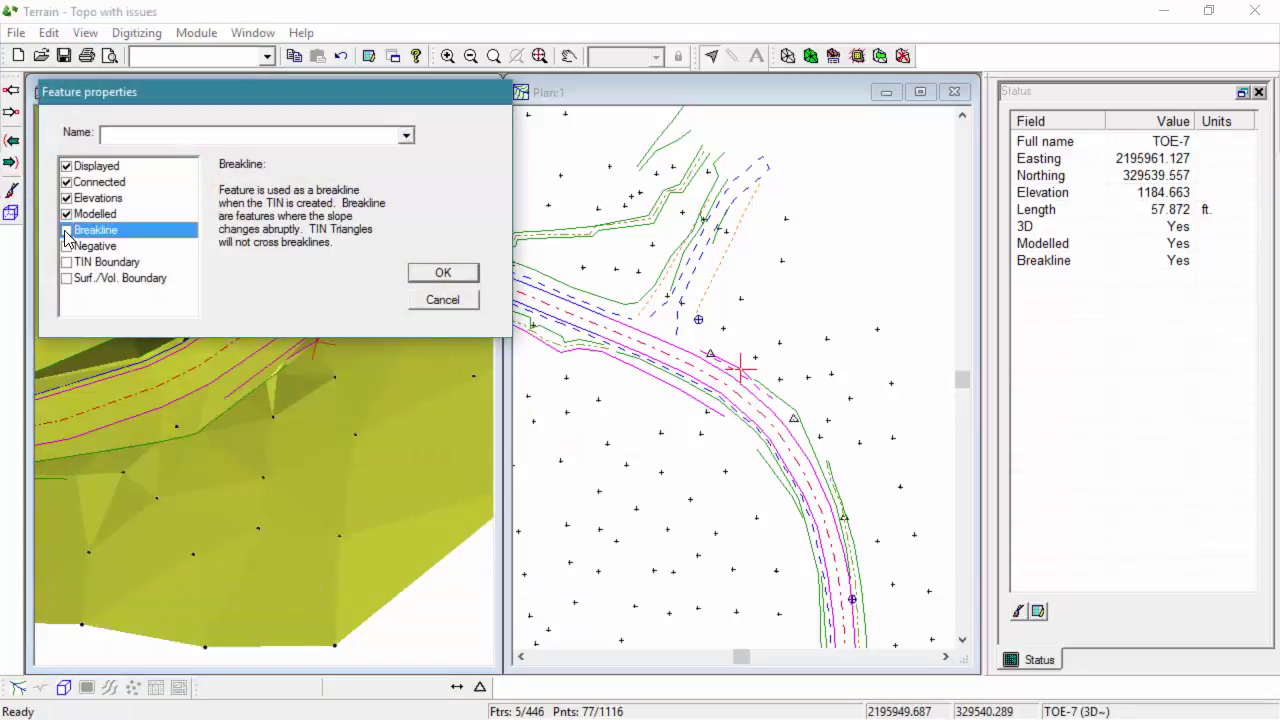
{"action": "left_click", "coordinate": [444, 274]}
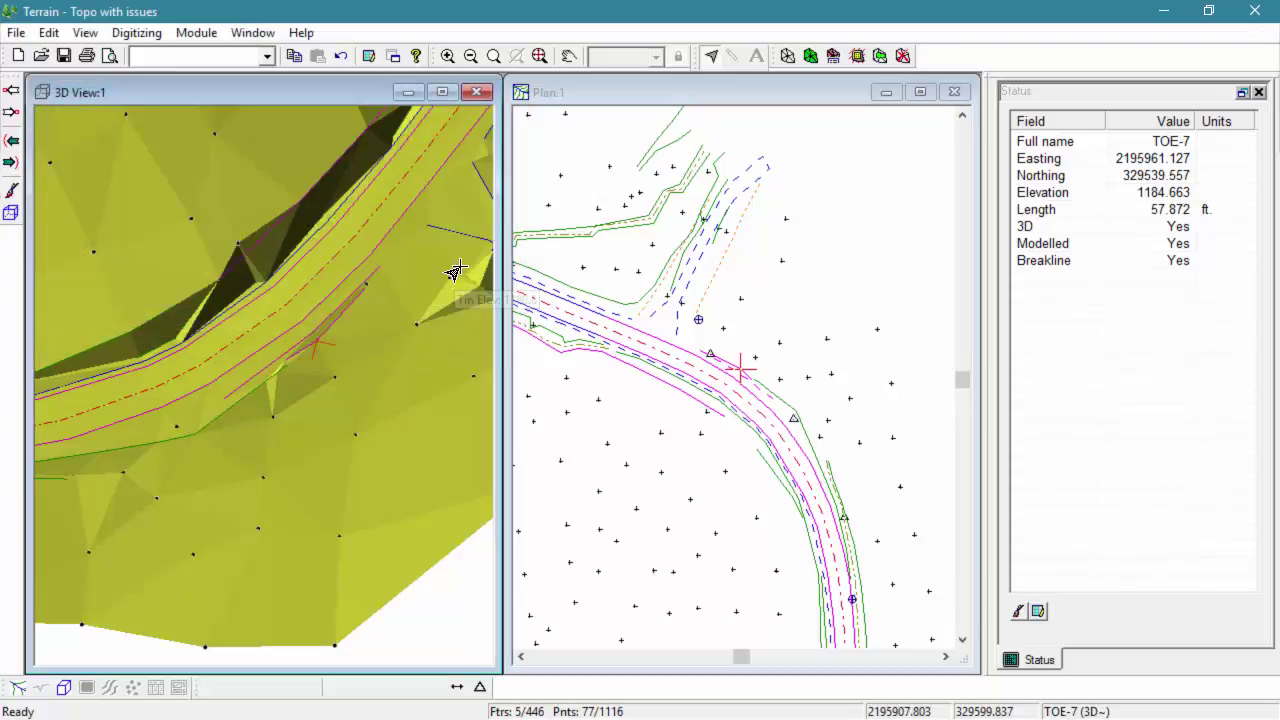
{"action": "left_click", "coordinate": [788, 58]}
{"action": "left_click", "coordinate": [652, 576]}
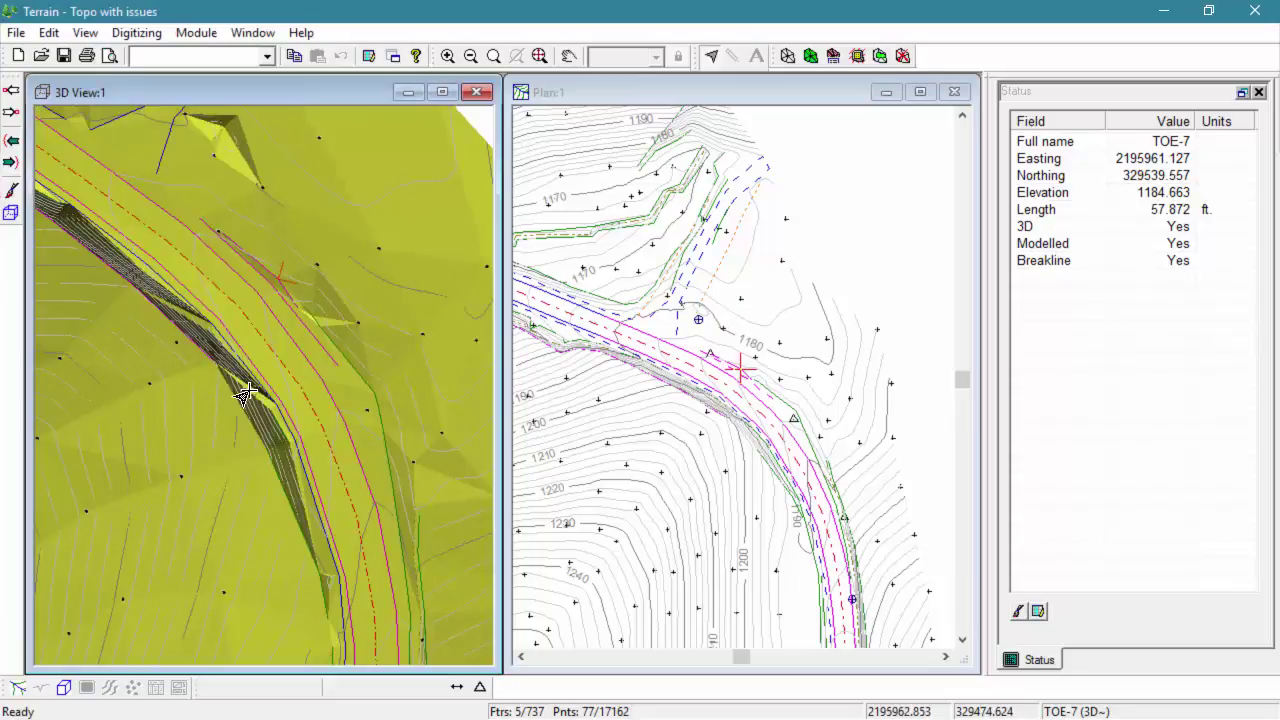
{"action": "left_click_drag", "start_coordinate": [350, 505], "coordinate": [230, 492]}
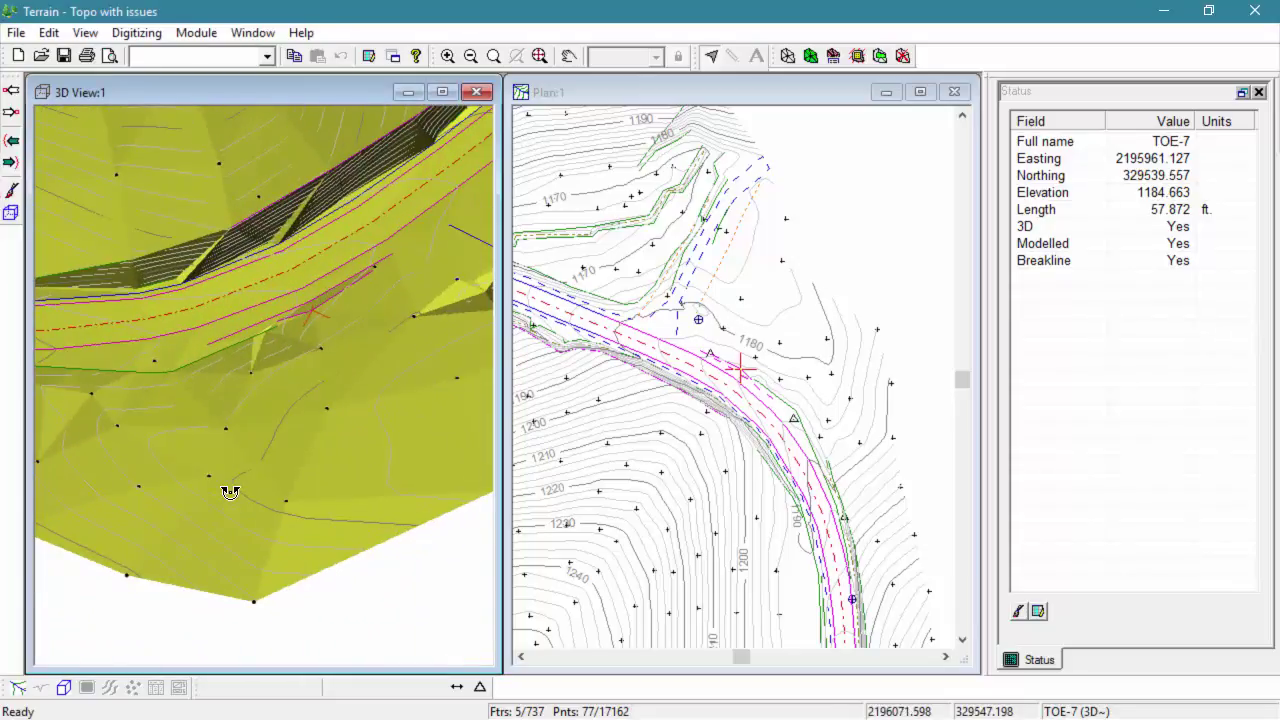
{"action": "left_click_drag", "start_coordinate": [443, 253], "coordinate": [397, 243]}
{"action": "scroll", "coordinate": [343, 351], "scroll_direction": "up", "scroll_amount": 1}
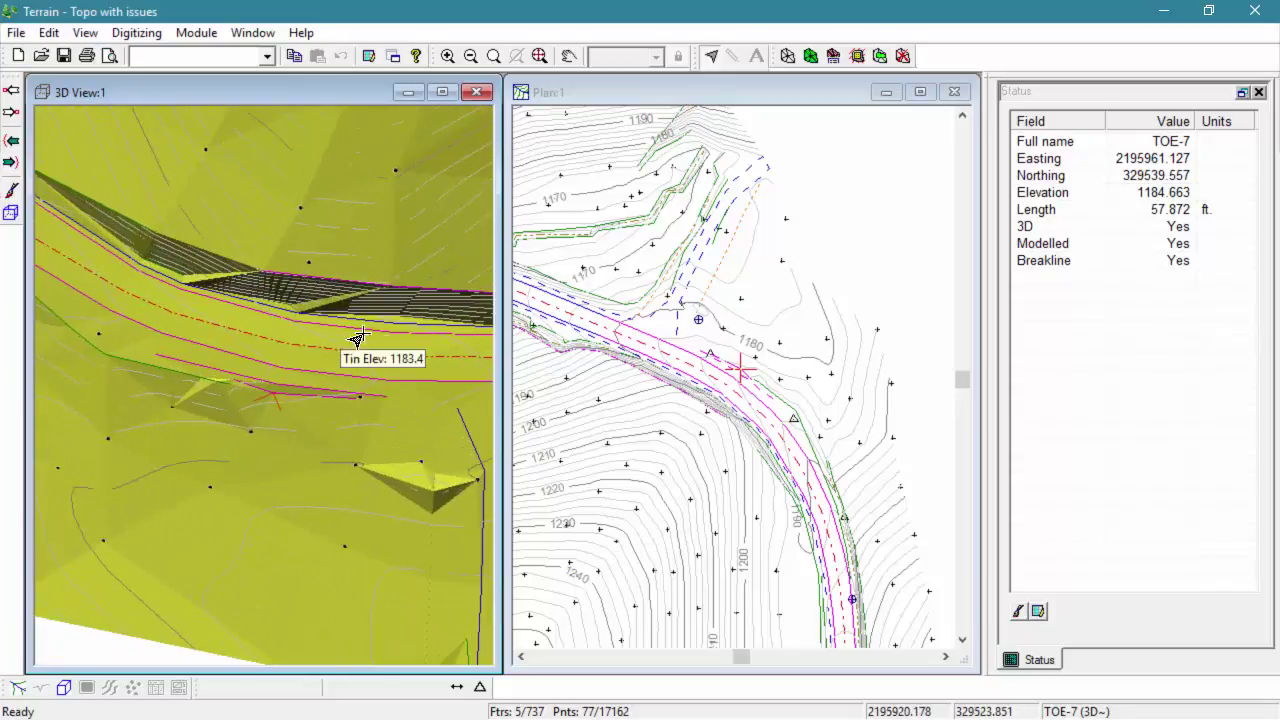
{"action": "left_click_drag", "start_coordinate": [402, 345], "coordinate": [5, 343]}
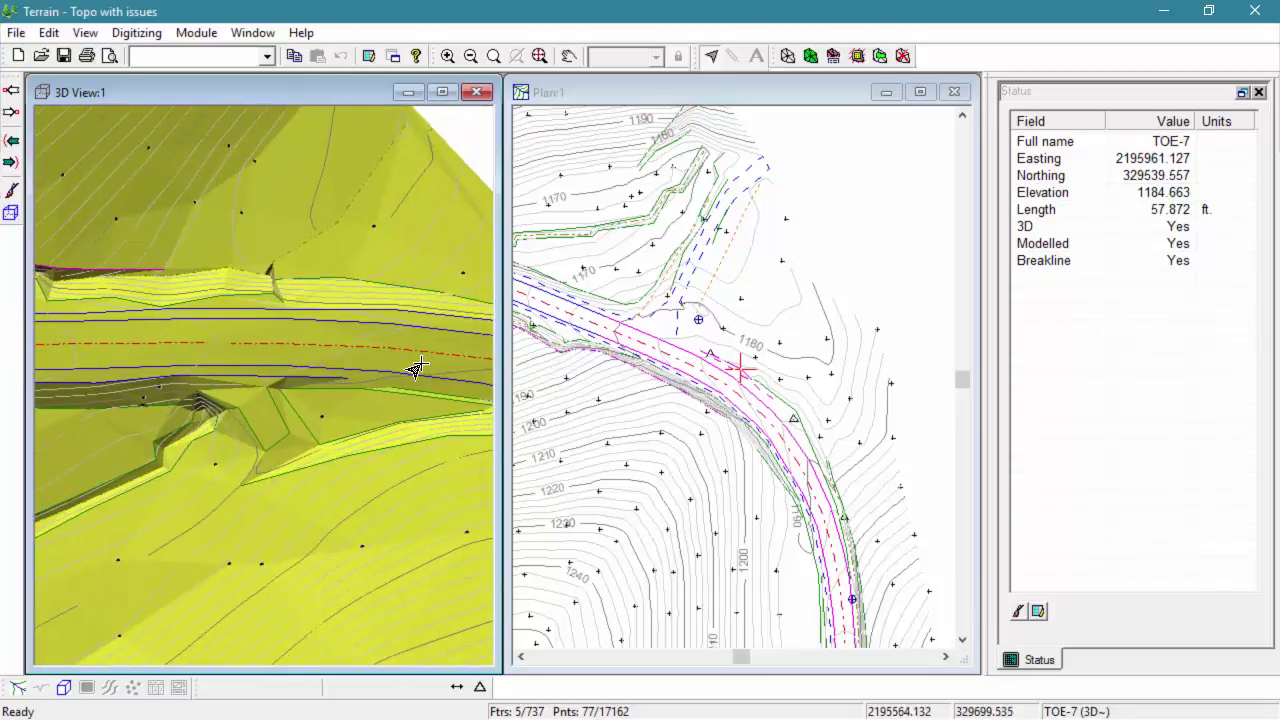
{"action": "left_click_drag", "start_coordinate": [416, 369], "coordinate": [103, 29]}
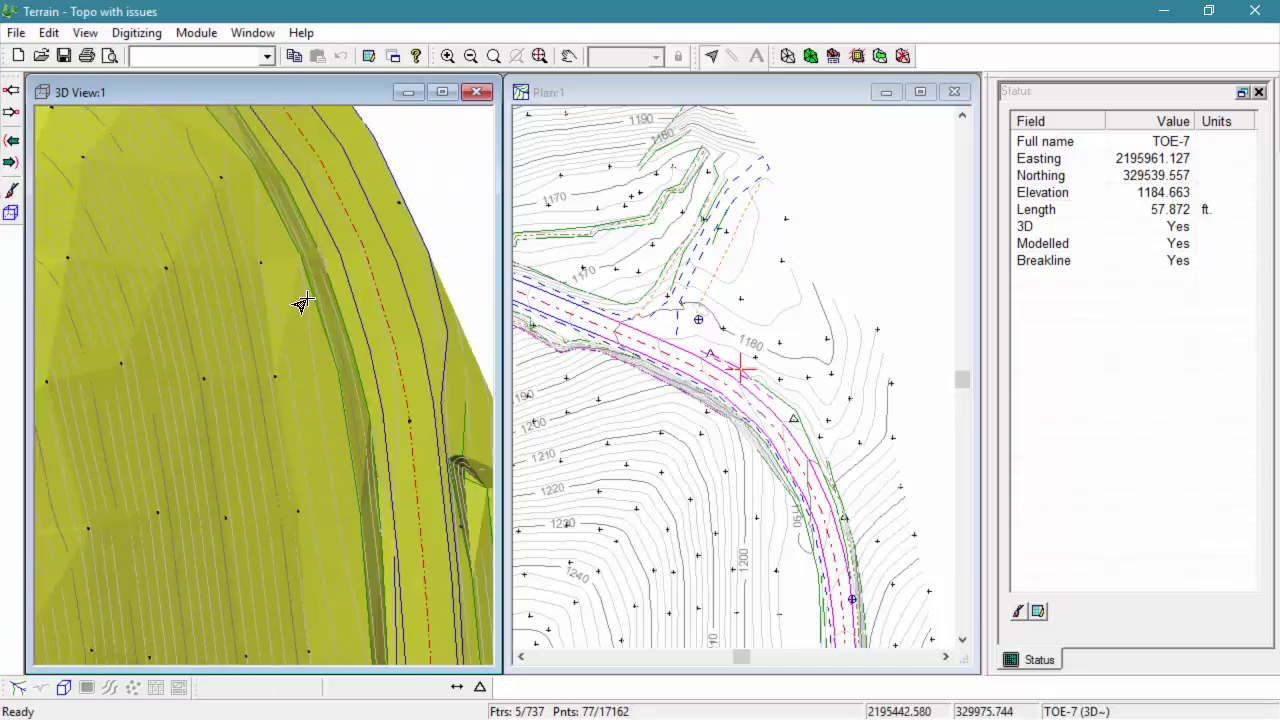
{"action": "left_click_drag", "start_coordinate": [303, 302], "coordinate": [288, 347]}
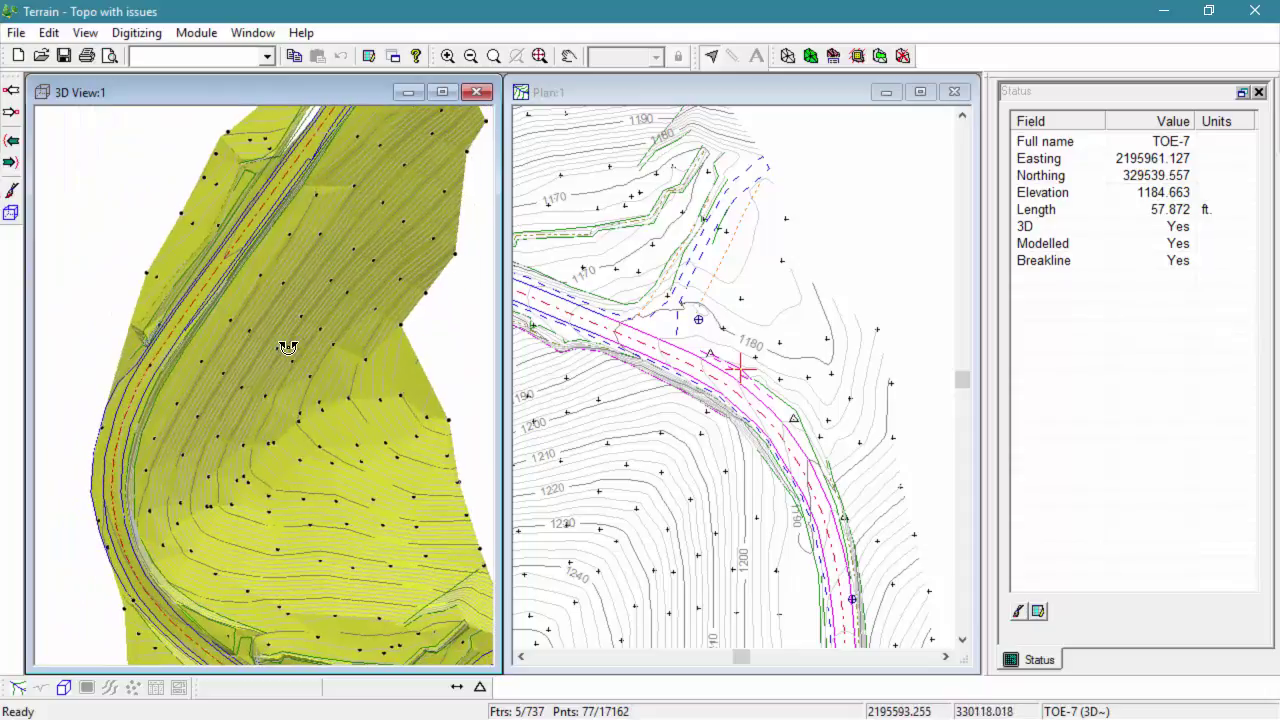
{"action": "left_click_drag", "start_coordinate": [220, 382], "coordinate": [210, 238]}
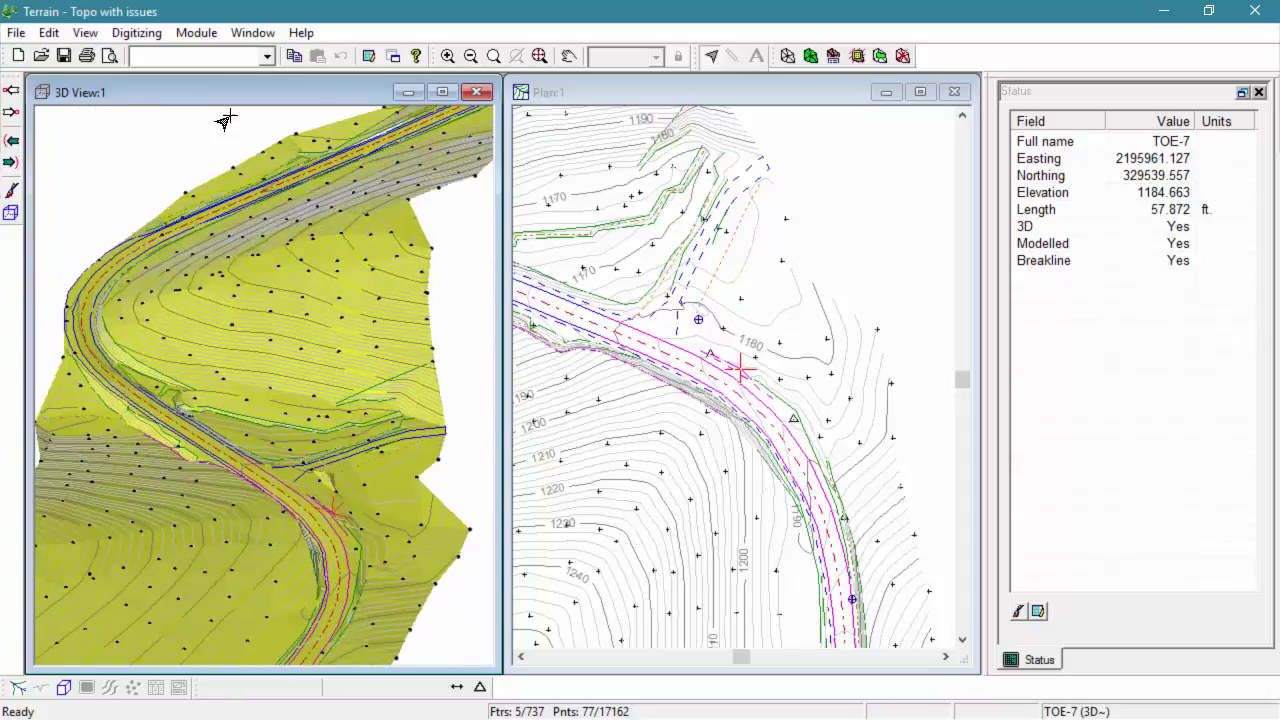
{"action": "mouse_move", "coordinate": [292, 344]}
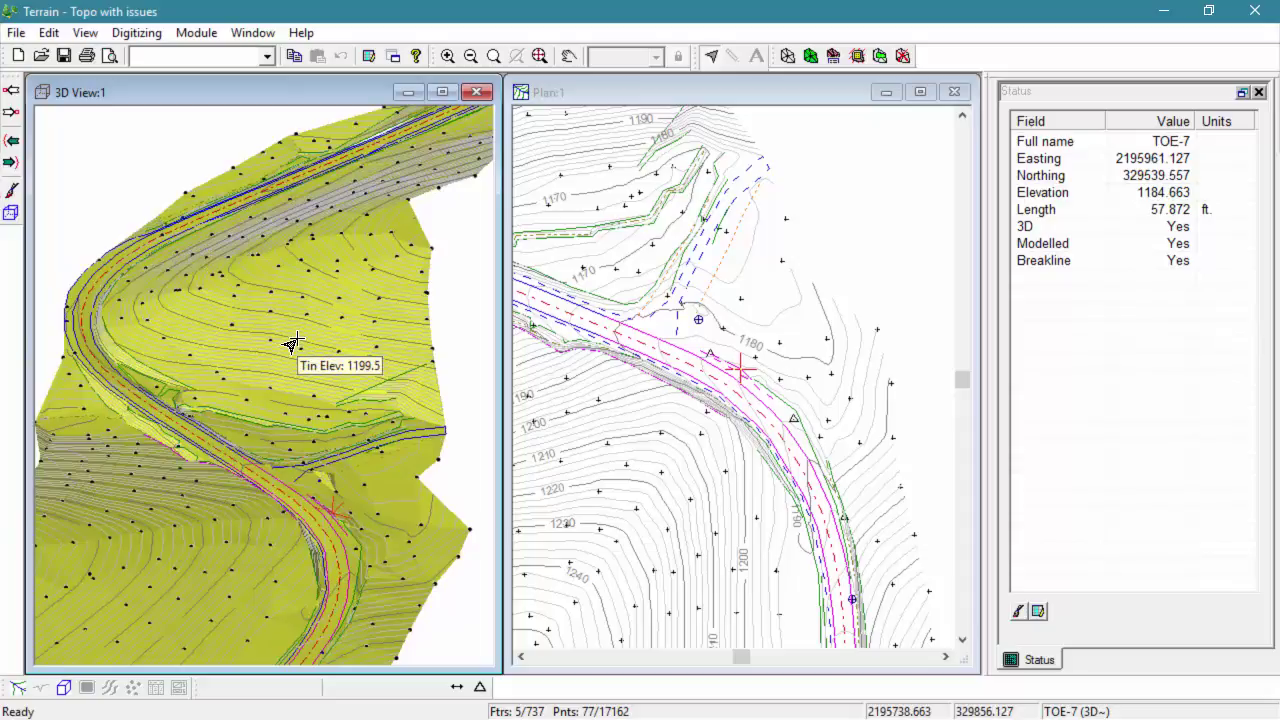